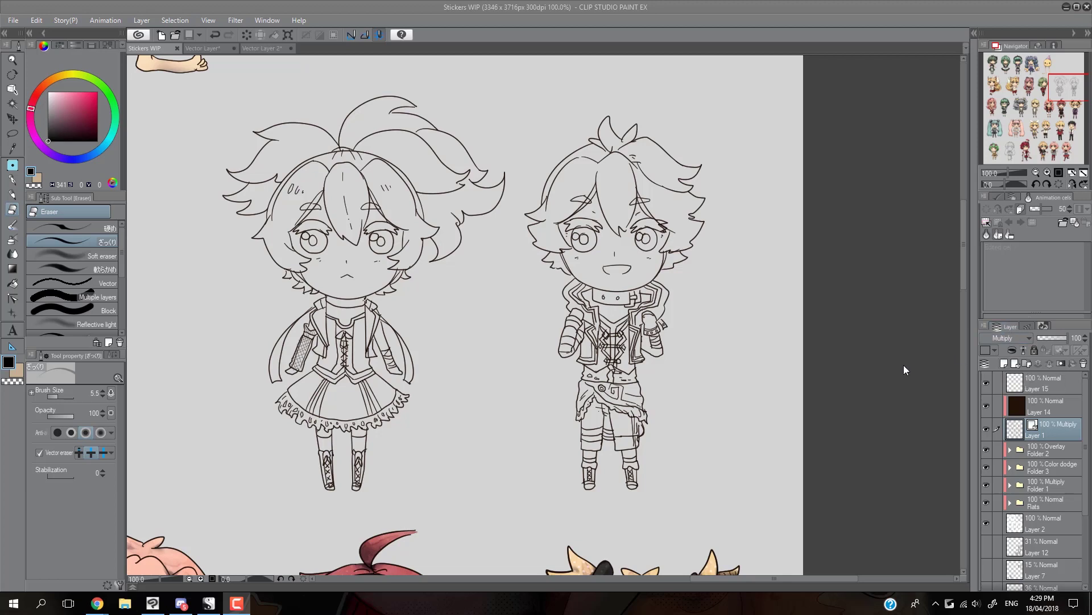
In the Vector Layer 2 document, add a new vector layer and choose the Lineart pen at size 2.0.
left_click(264, 49)
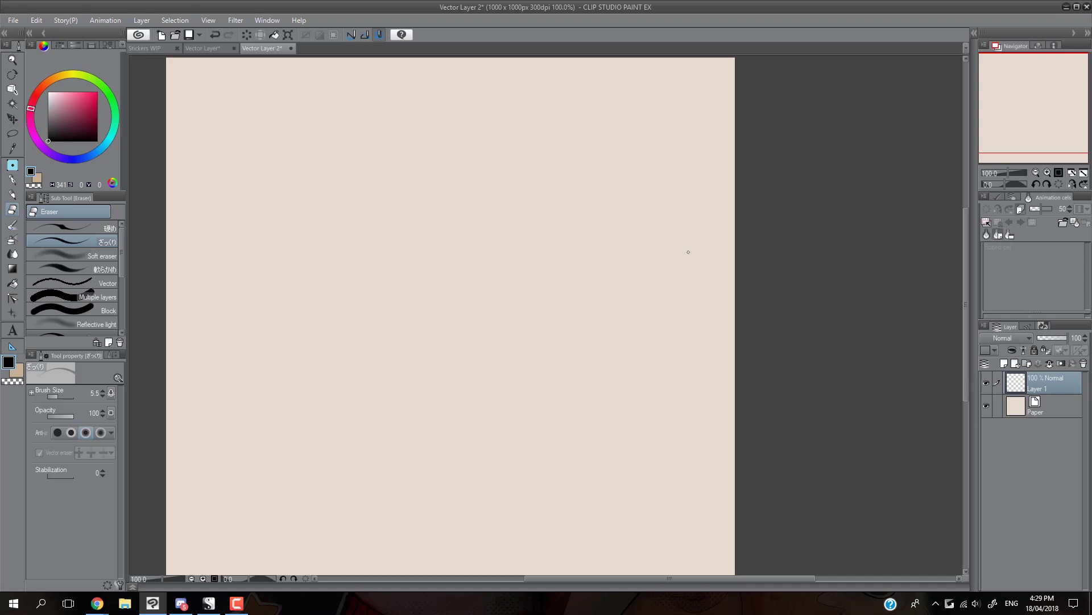
left_click(1014, 364)
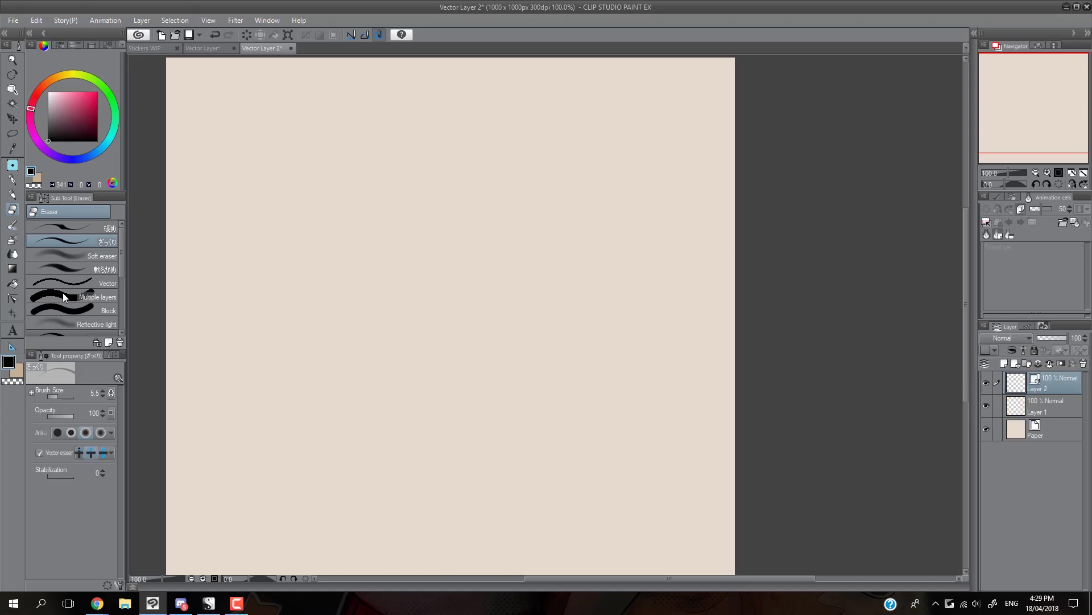
left_click(12, 284)
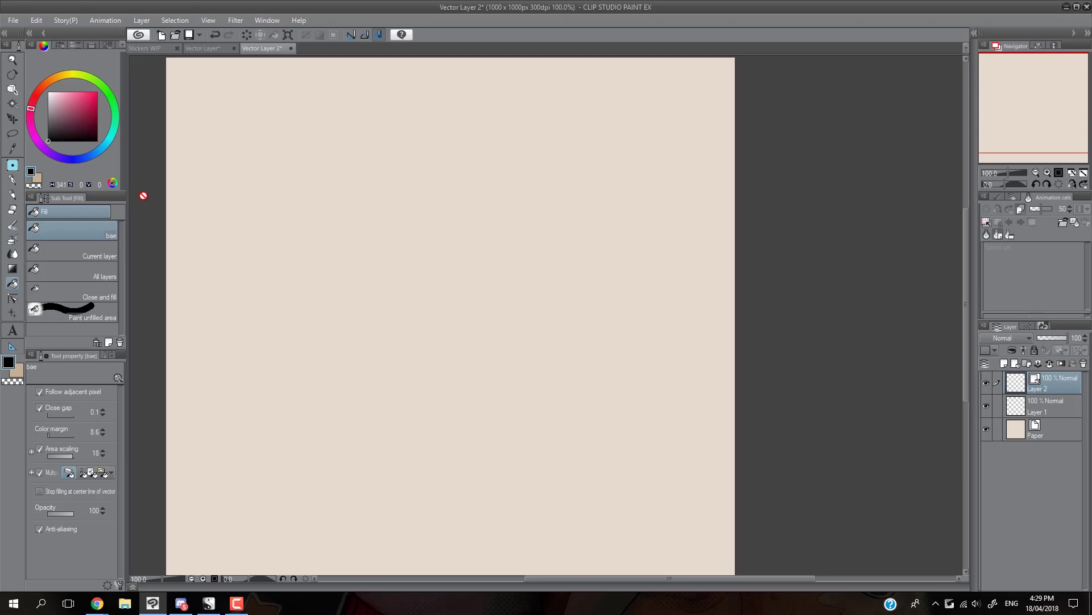
left_click(12, 179)
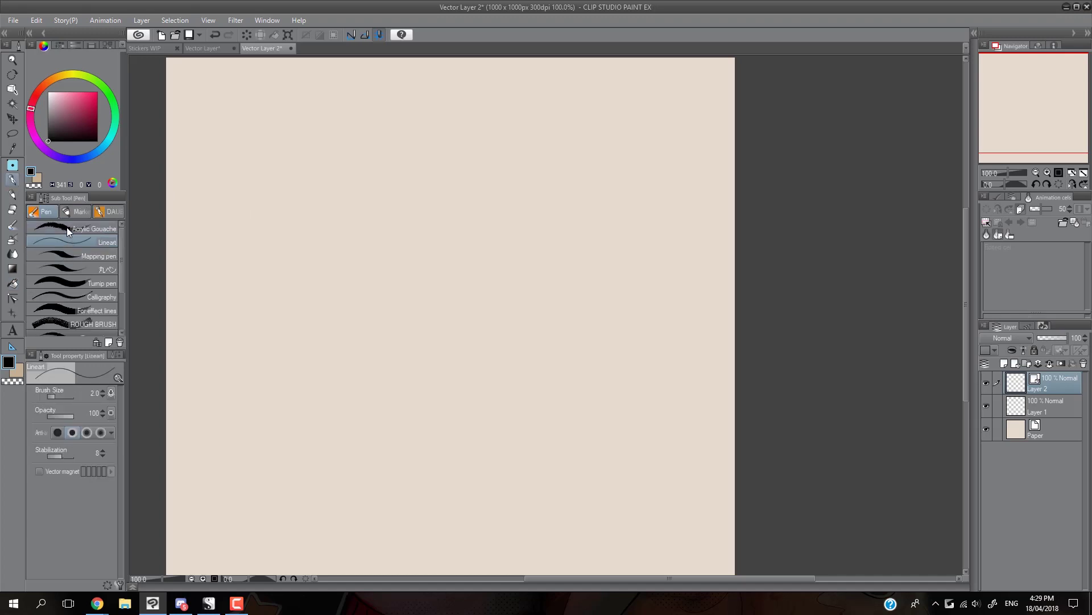
Paint Acrylic Gouache test strokes at about size 23.9 on Layer 2 and Layer 1.
left_click(69, 227)
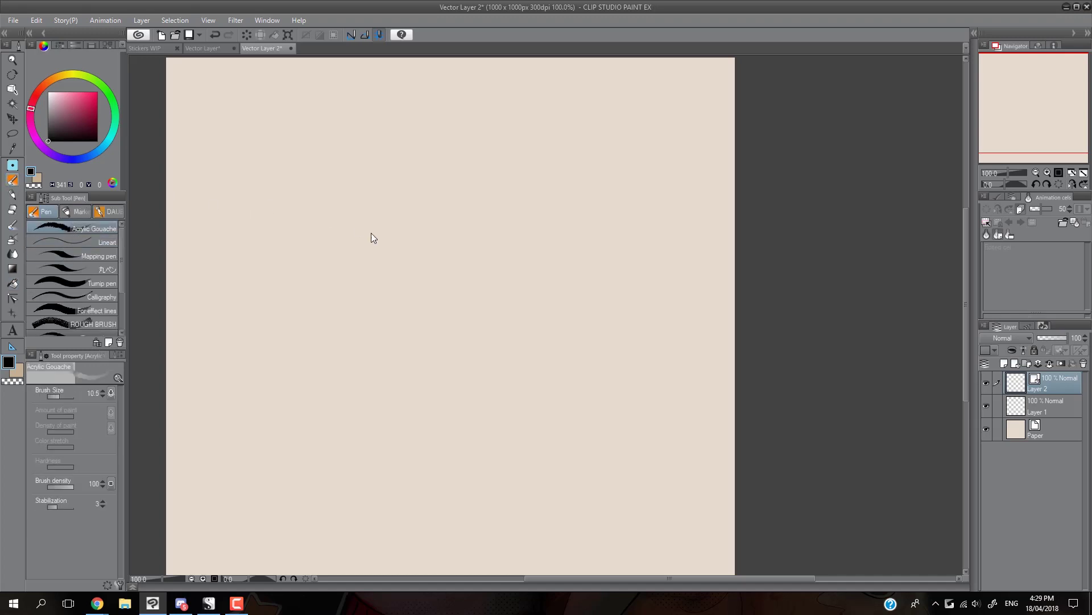
left_click_drag(60, 395, 65, 397)
mouse_move(403, 198)
left_mouse_down()
mouse_move(356, 266)
mouse_move(421, 307)
mouse_move(552, 231)
mouse_move(343, 171)
mouse_move(317, 291)
left_mouse_up()
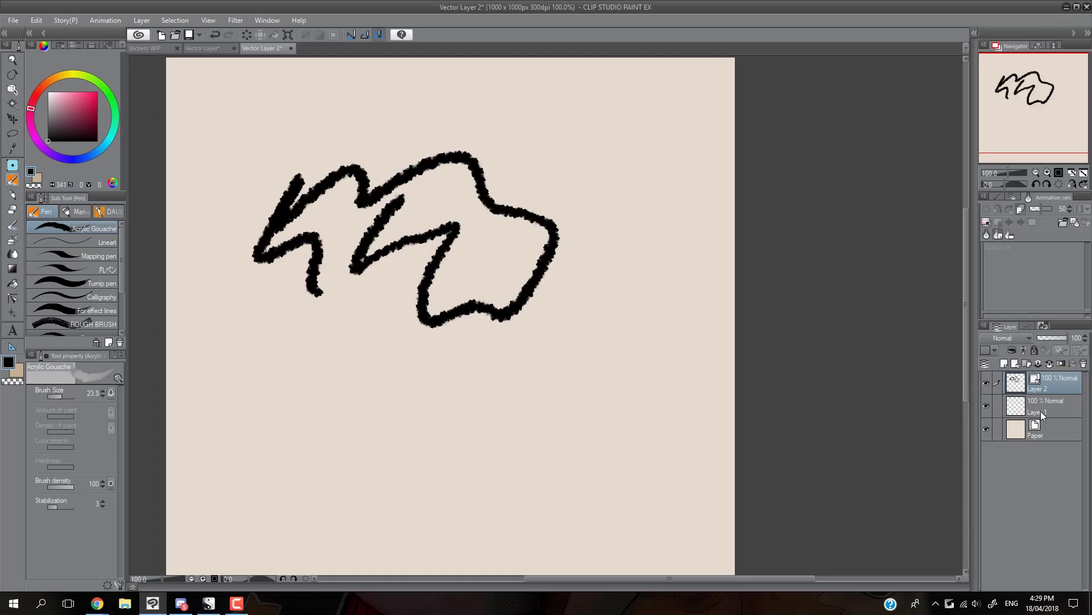
key("alt+bracketleft")
mouse_move(410, 377)
left_mouse_down()
mouse_move(423, 407)
mouse_move(461, 398)
mouse_move(470, 416)
mouse_move(494, 410)
mouse_move(518, 421)
mouse_move(556, 373)
mouse_move(582, 386)
mouse_move(614, 363)
mouse_move(626, 228)
left_mouse_up()
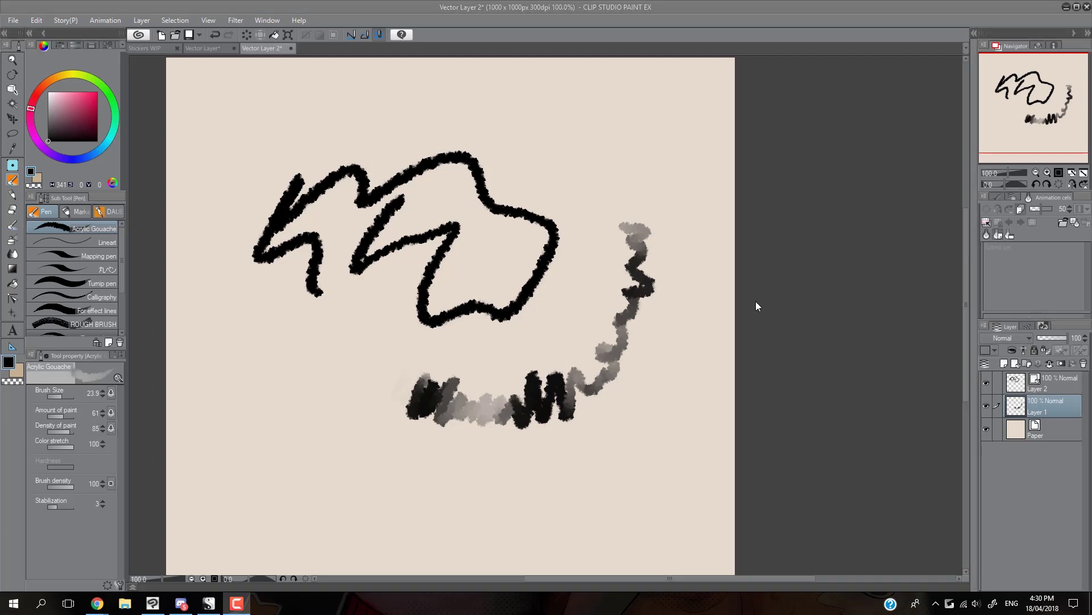
Delete Layer 2 and Layer 1 along with their test strokes.
left_click(1073, 383)
left_click(1082, 364)
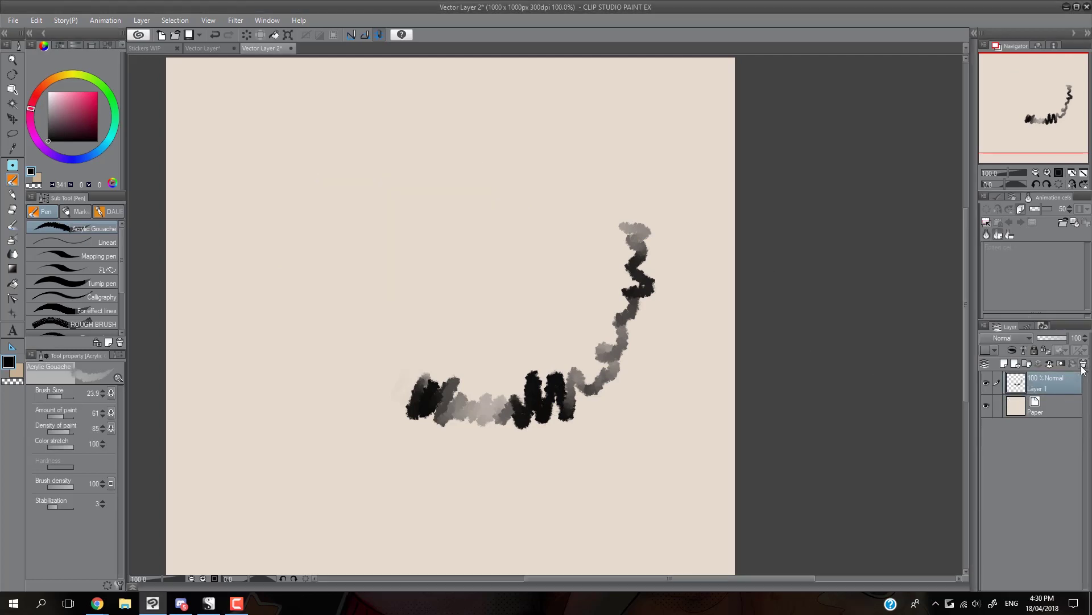
left_click(1083, 365)
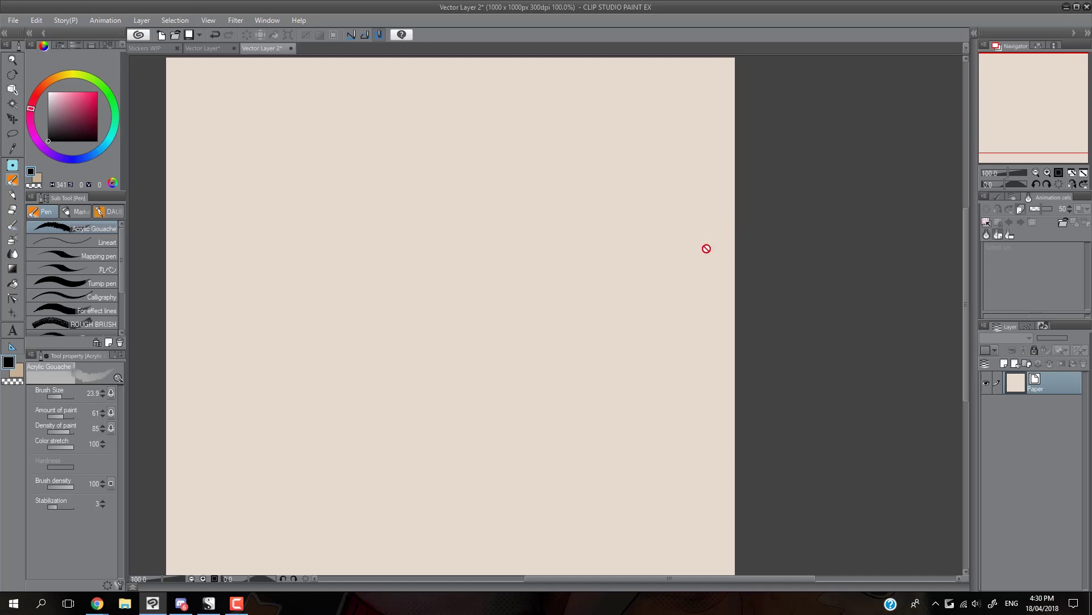
Switch to the 100 x 100 px Vector Layer document with the chibi head.
left_click(210, 50)
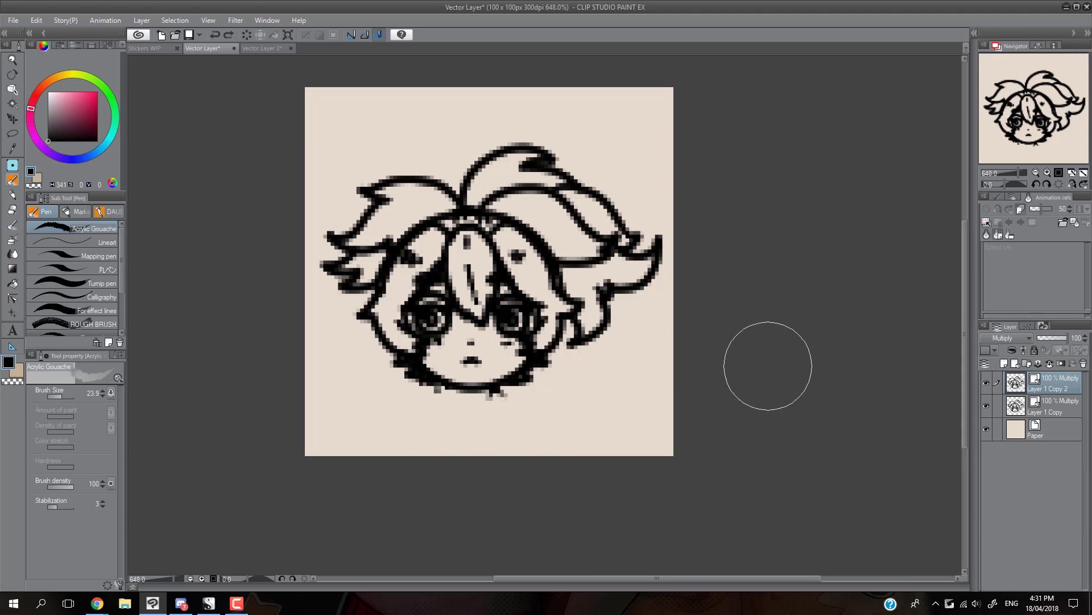
Rasterize Layer 1 Copy 2, then toggle both copies' visibility to compare their lines.
right_click(1059, 383)
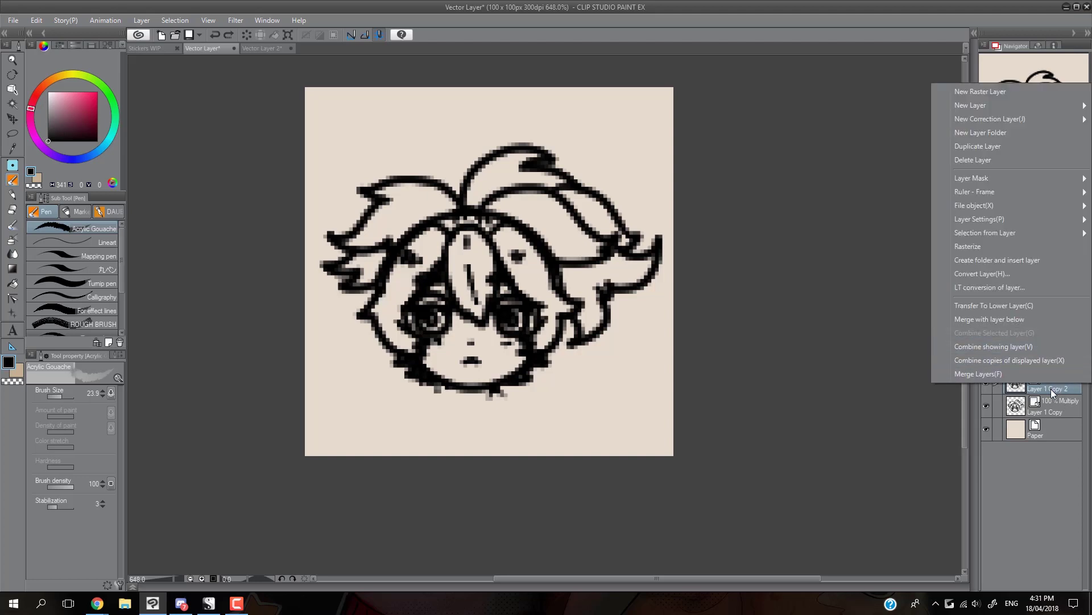
left_click(983, 247)
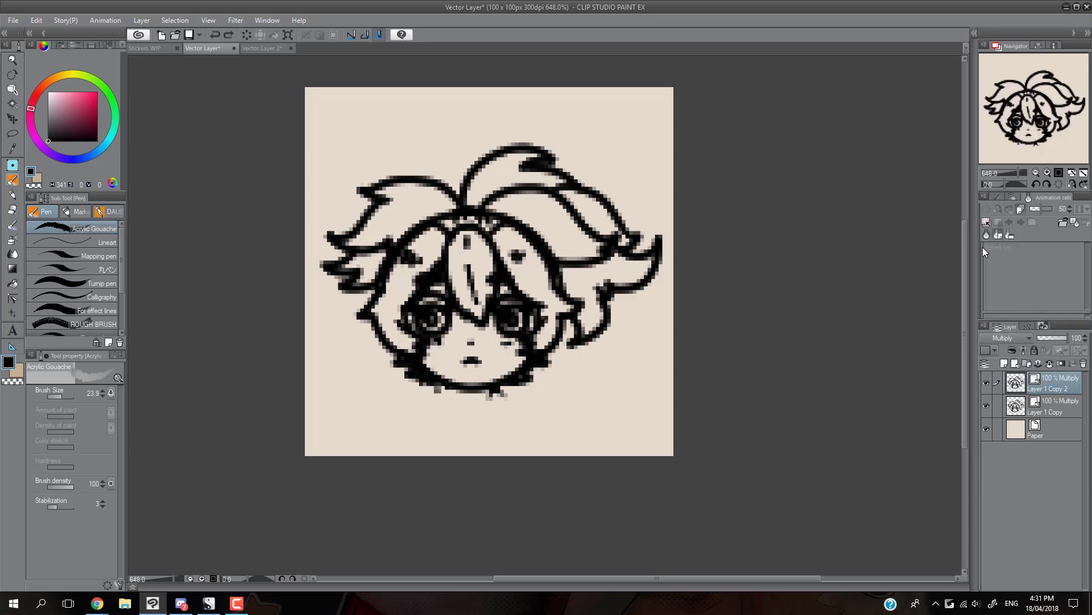
left_click(987, 405)
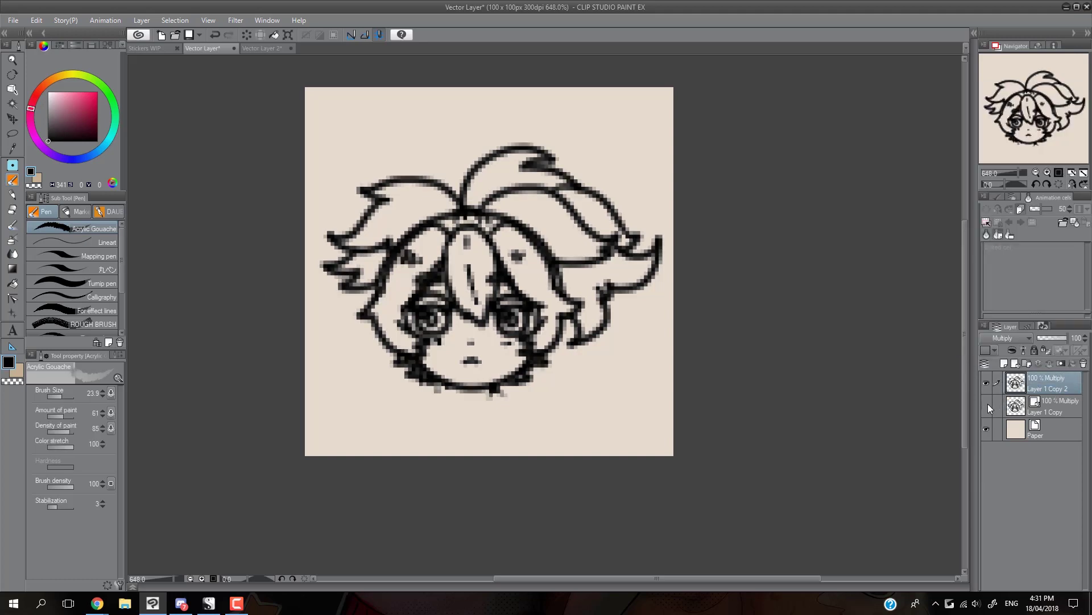
left_click(988, 381)
left_click(988, 381)
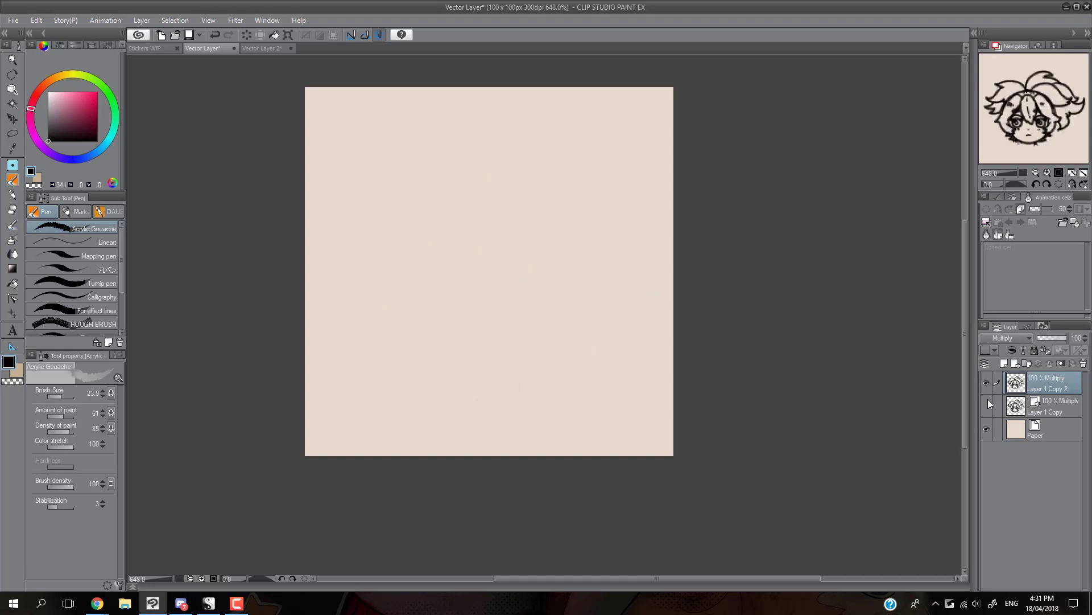
left_click(989, 381)
left_click(986, 405)
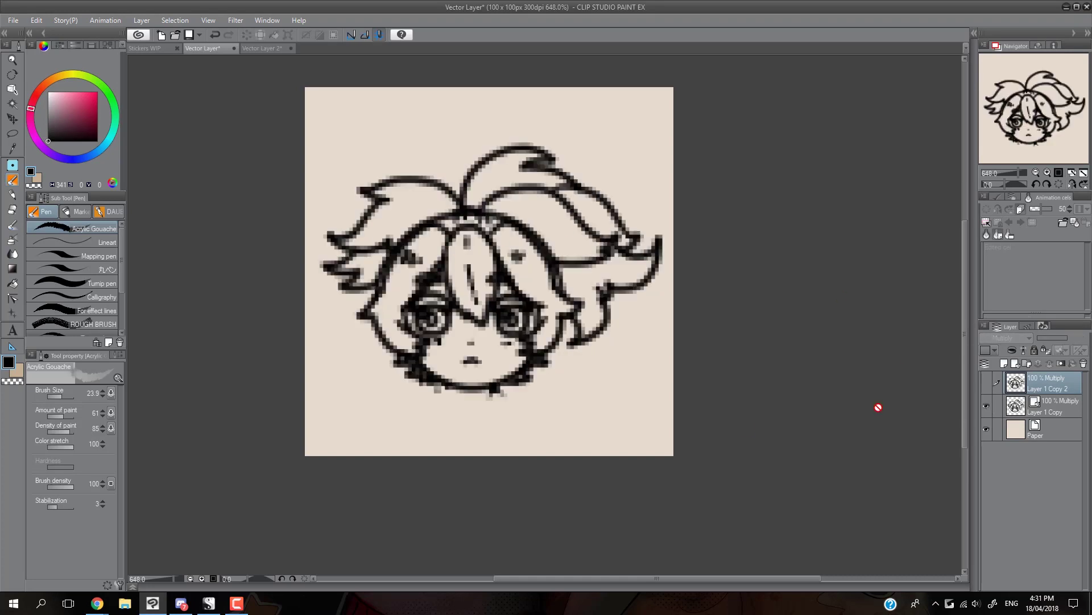
left_click(984, 404)
left_click(986, 384)
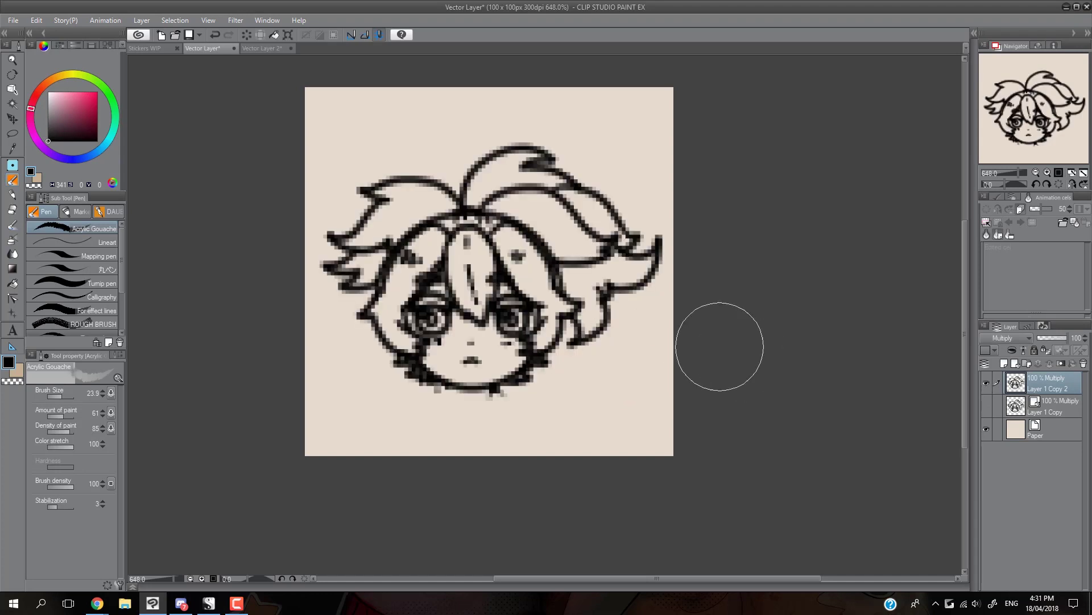
Copy the whole chibi head canvas and paste it into Vector Layer 2.
key("ctrl+a")
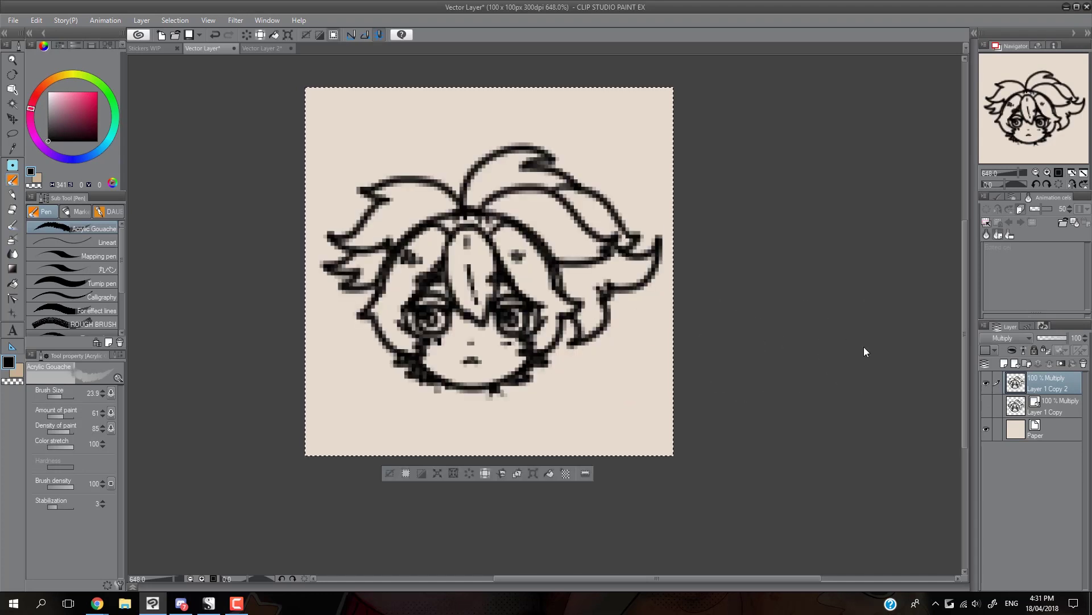
left_click(260, 48)
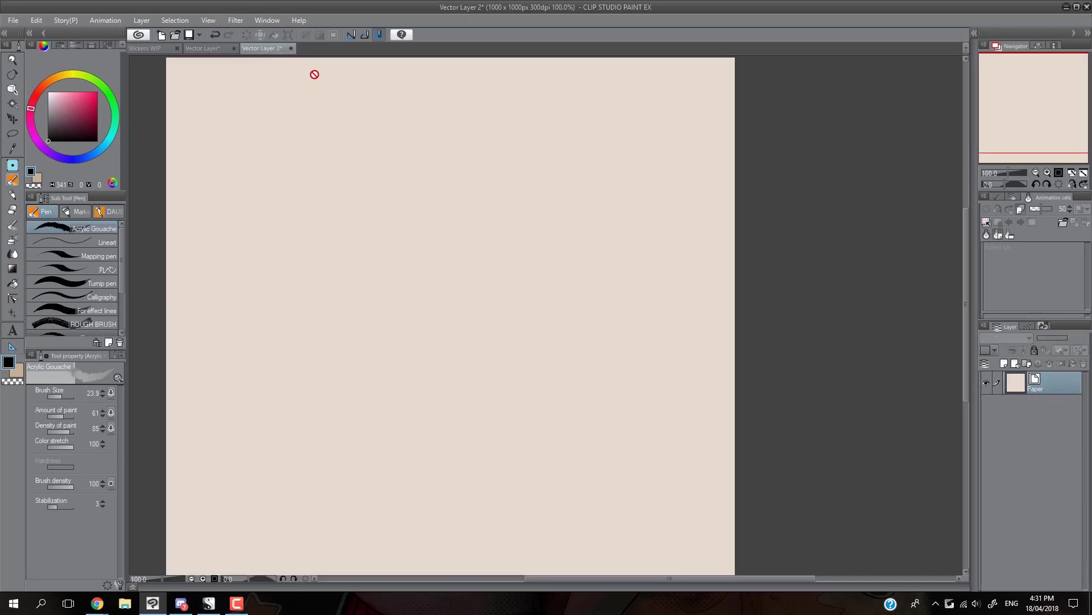
key("ctrl+v")
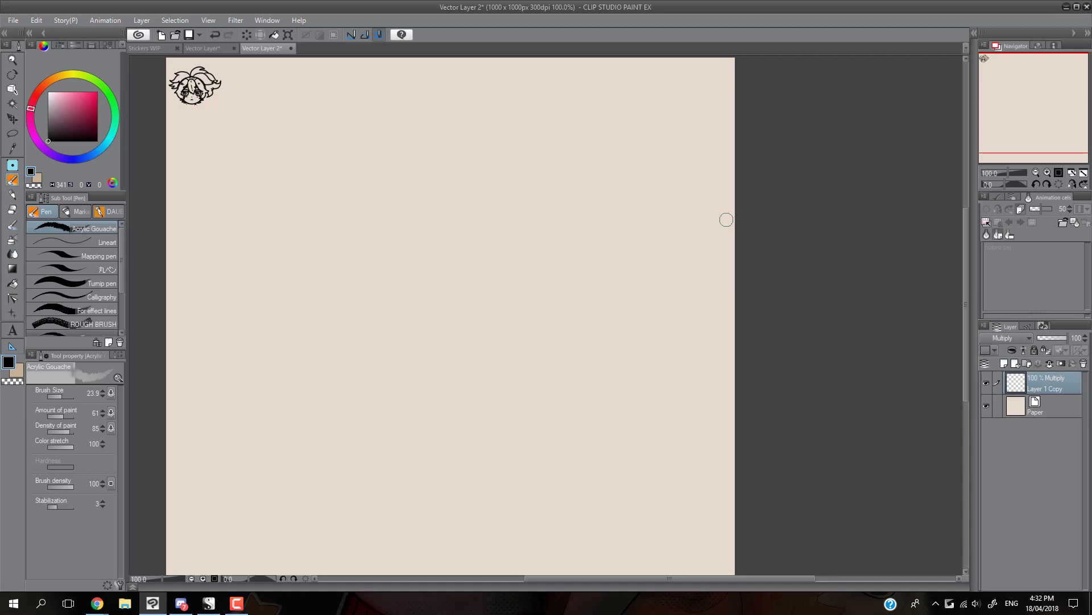
Scale the pasted chibi head up to 1053% so it nearly fills the page.
key("ctrl+t")
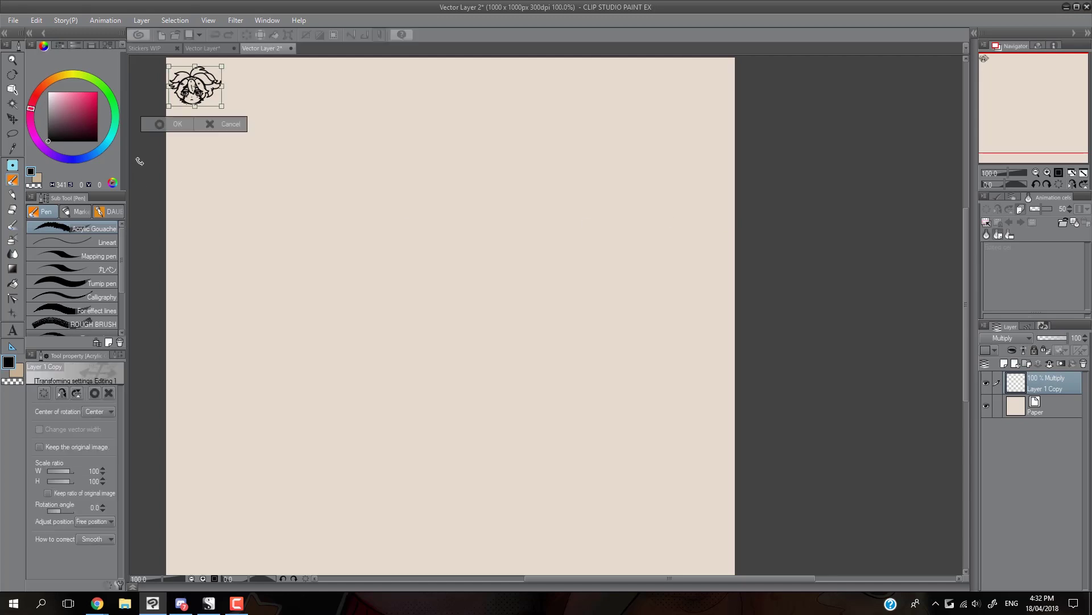
left_click_drag(353, 216, 726, 557)
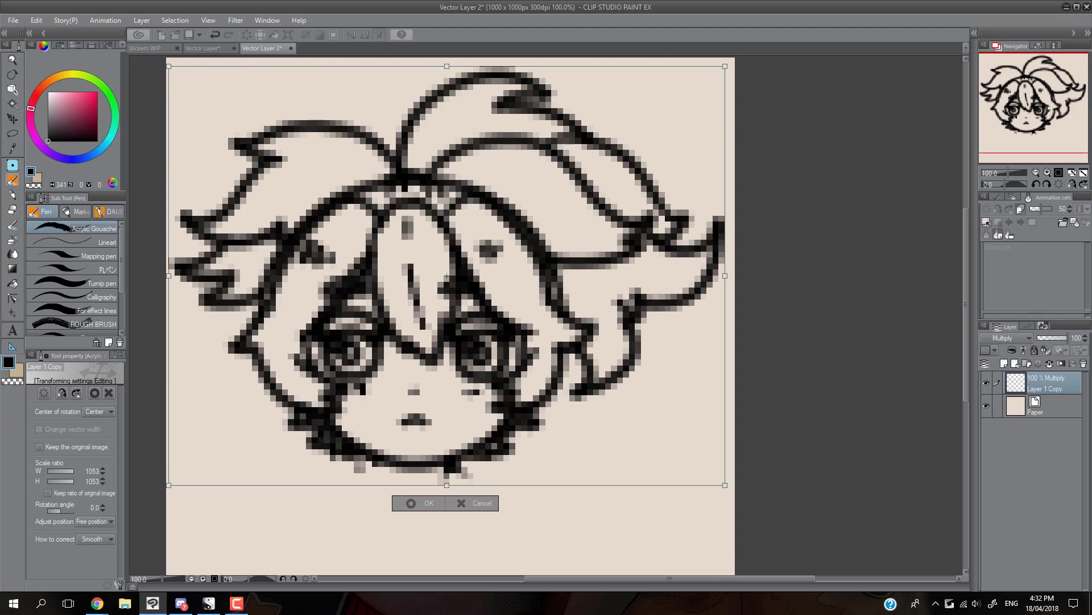
key("Return")
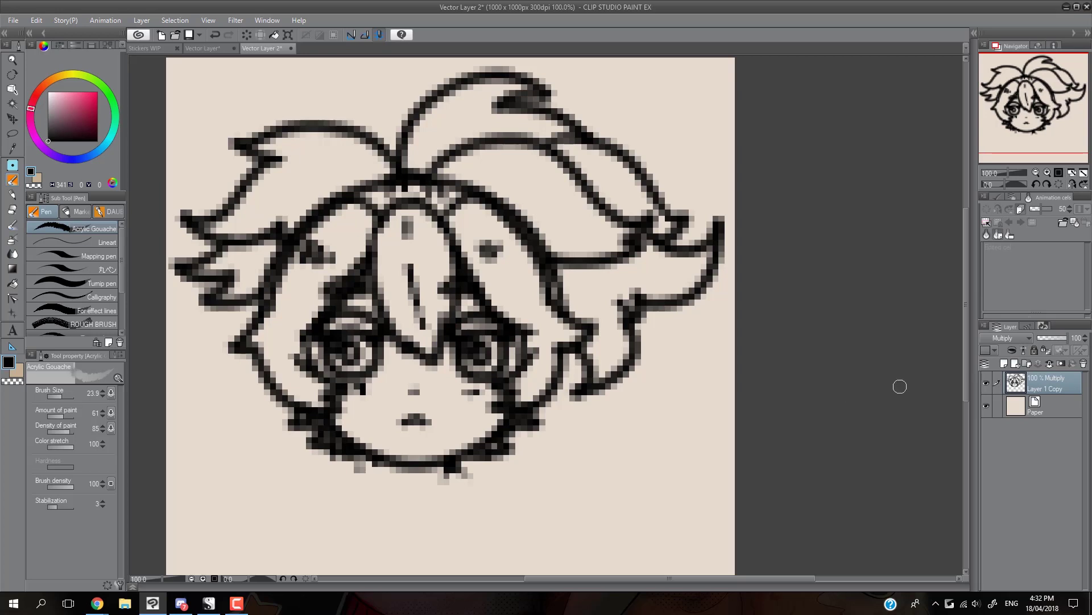
Hide the enlarged head, then make vector Layer 1 Copy visible and active in the Vector Layer document.
left_click(986, 382)
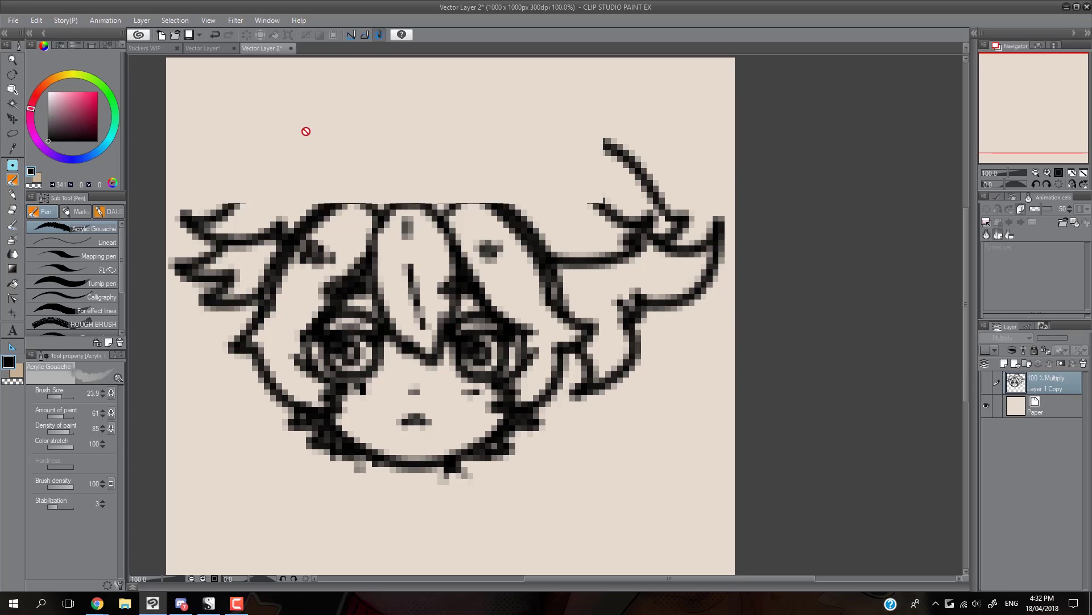
left_click(214, 49)
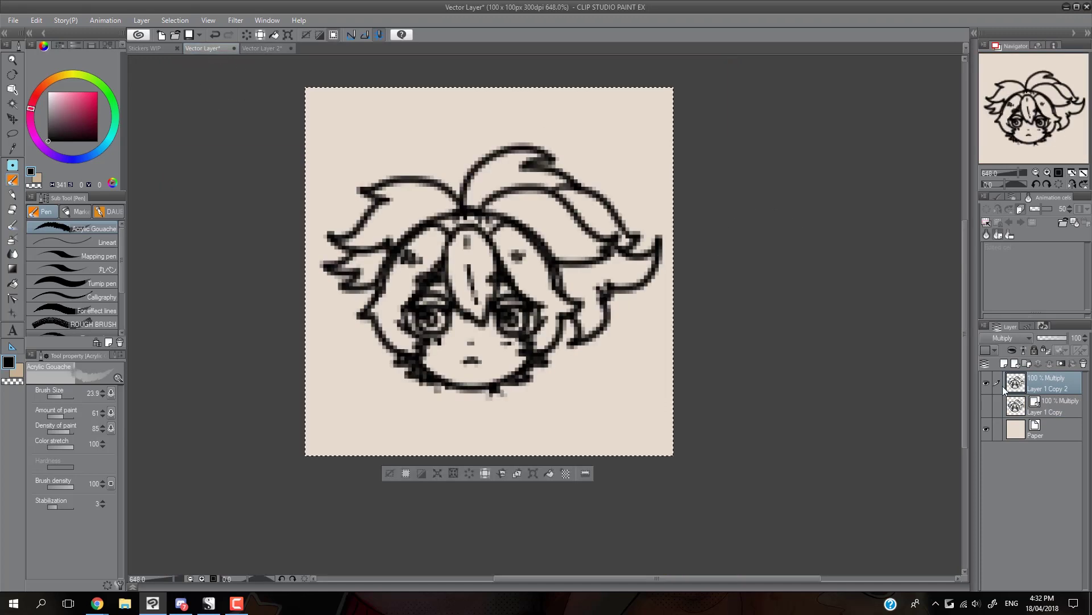
left_click(985, 407)
left_click(985, 408)
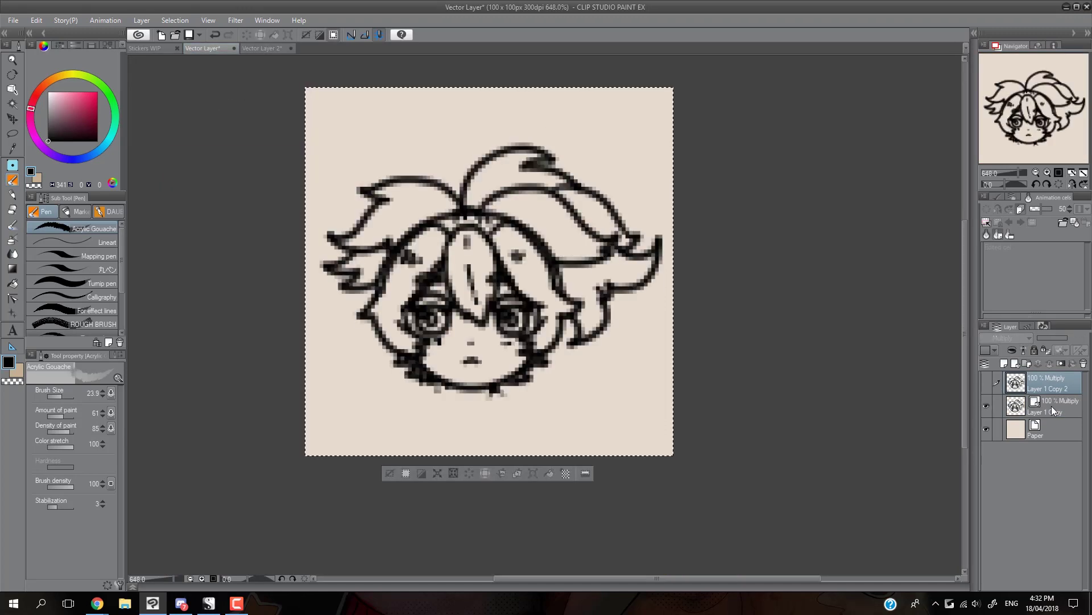
left_click(1051, 405)
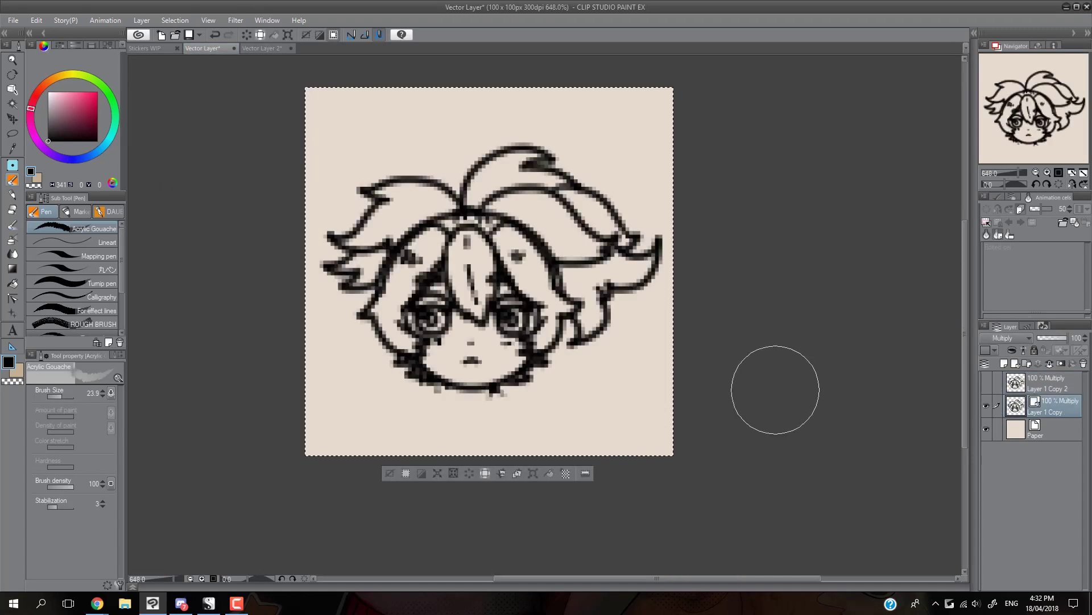
left_click(264, 48)
Paste the vector chibi head onto a new layer and enlarge it to nearly fill the canvas.
key("ctrl+v")
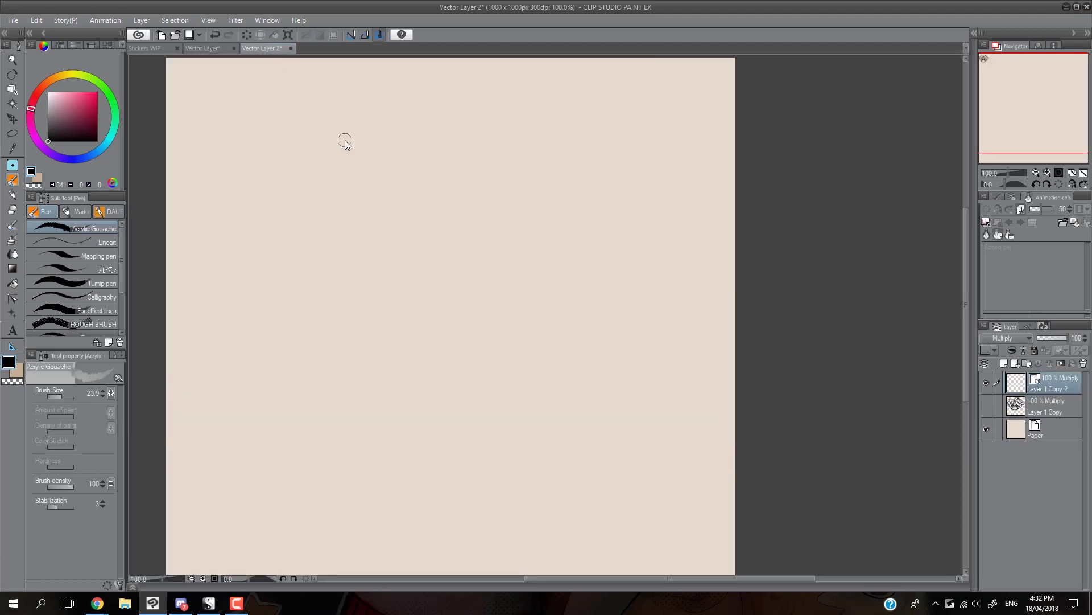
key("ctrl+t")
mouse_move(225, 106)
left_mouse_down()
mouse_move(510, 373)
mouse_move(727, 515)
left_mouse_up()
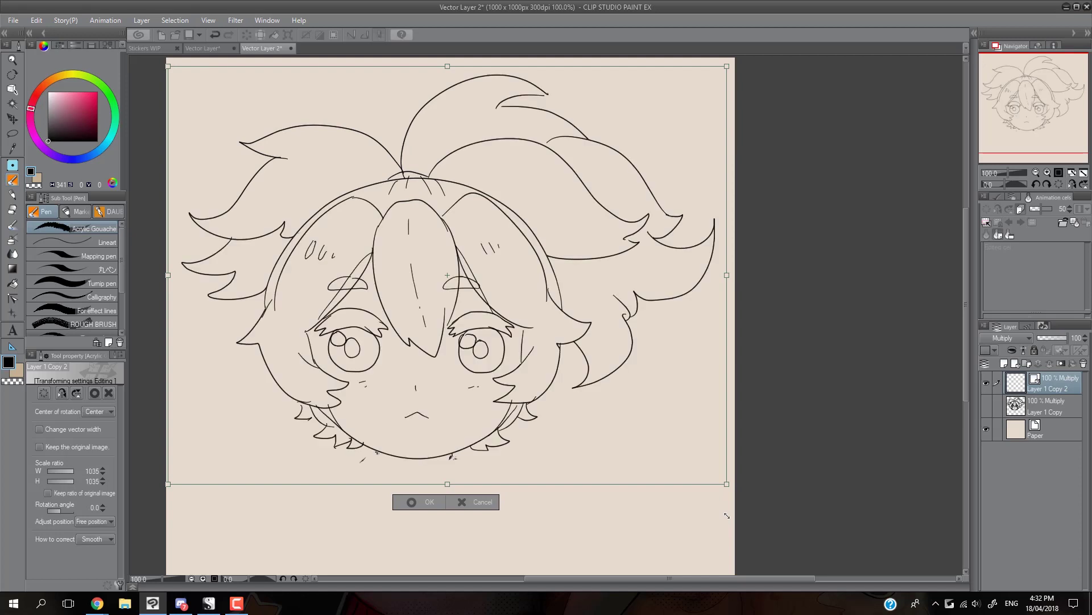
key("y")
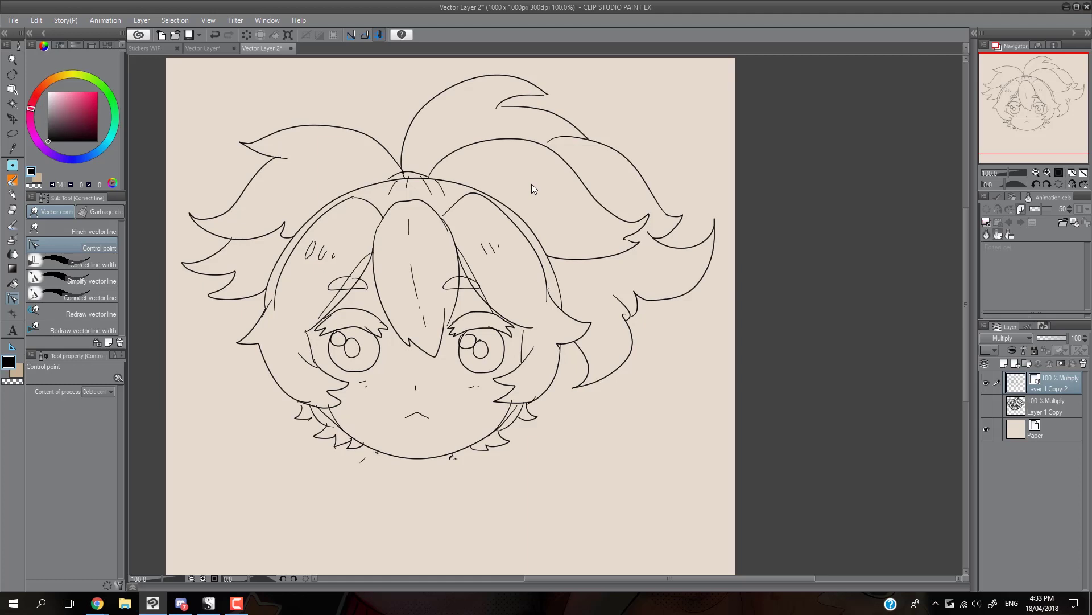
left_click(146, 49)
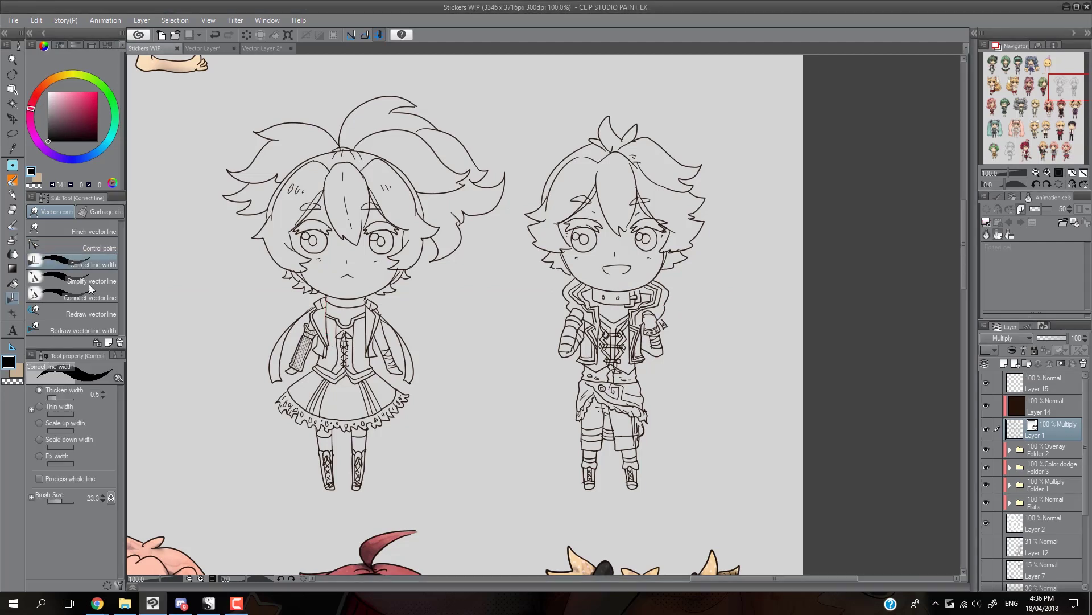
Thicken the left chibi's cape and hair lines, then thin hair and jacket strokes at width 0.4.
mouse_move(305, 292)
left_mouse_down()
mouse_move(265, 377)
mouse_move(302, 364)
mouse_move(333, 494)
mouse_move(373, 428)
mouse_move(393, 330)
mouse_move(462, 232)
mouse_move(341, 100)
mouse_move(244, 216)
mouse_move(307, 313)
left_mouse_up()
mouse_move(532, 243)
left_mouse_down()
mouse_move(560, 291)
mouse_move(587, 483)
mouse_move(645, 383)
mouse_move(703, 213)
mouse_move(540, 196)
mouse_move(526, 233)
left_mouse_up()
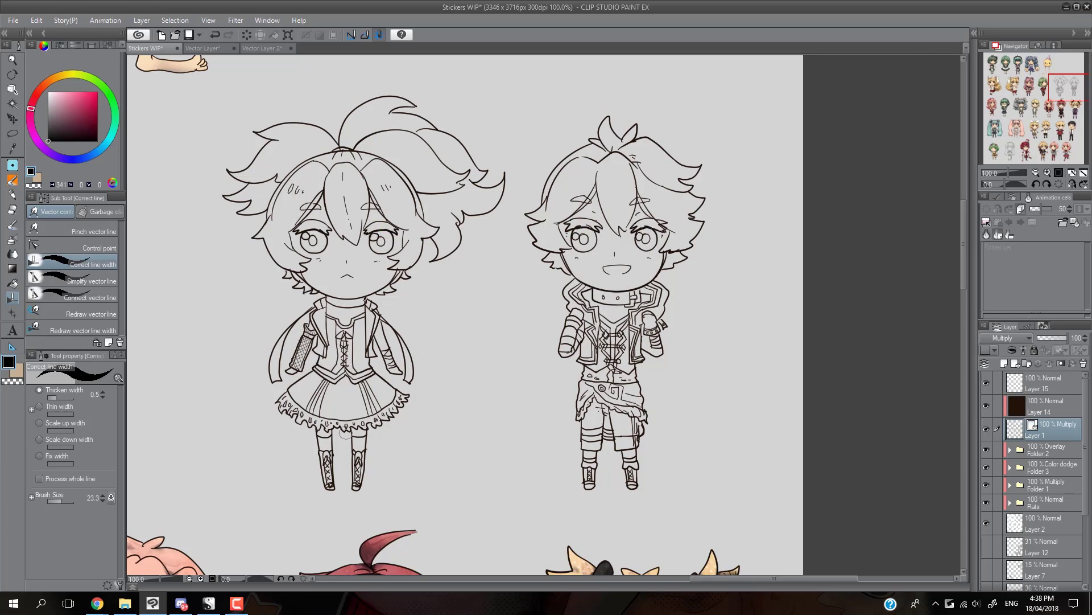
left_click(39, 406)
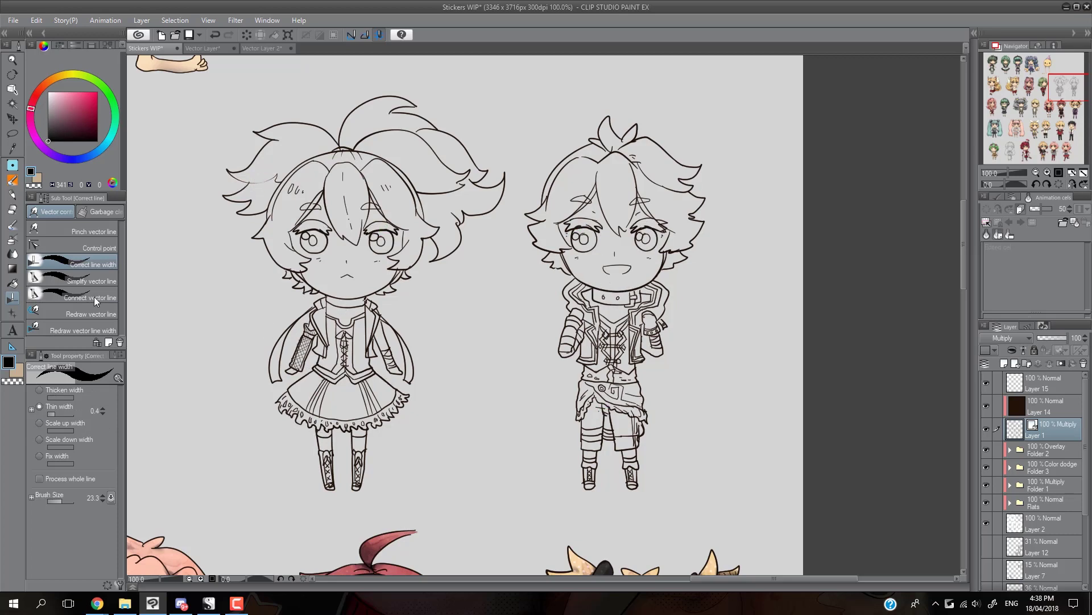
left_click_drag(441, 160, 414, 126)
left_click_drag(606, 327, 597, 424)
Add blush strokes to the right chibi's cheeks with the Lineart pen.
left_click(85, 231)
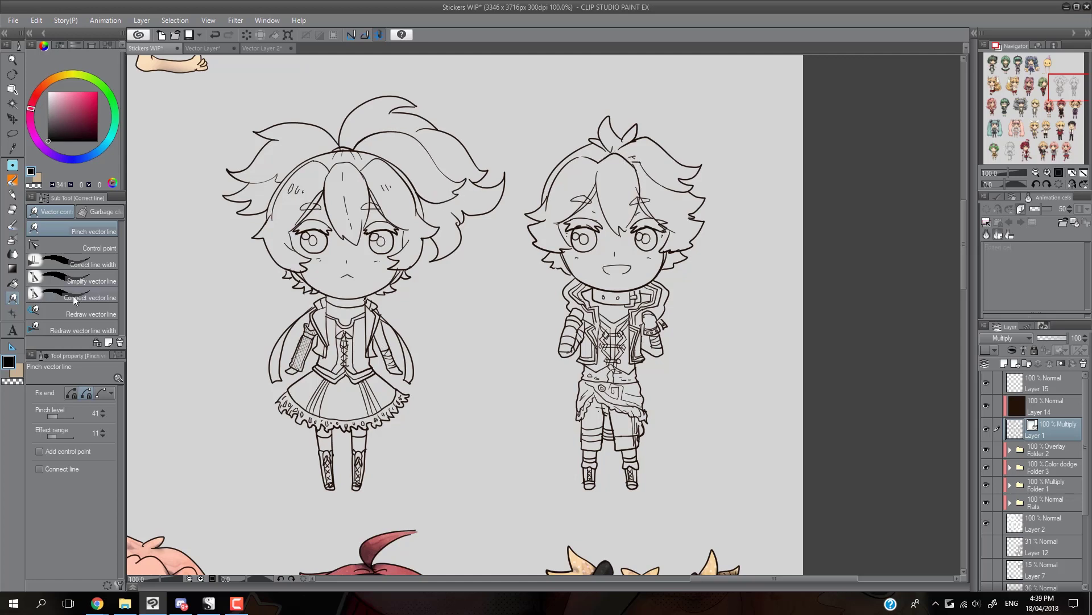
left_click(86, 264)
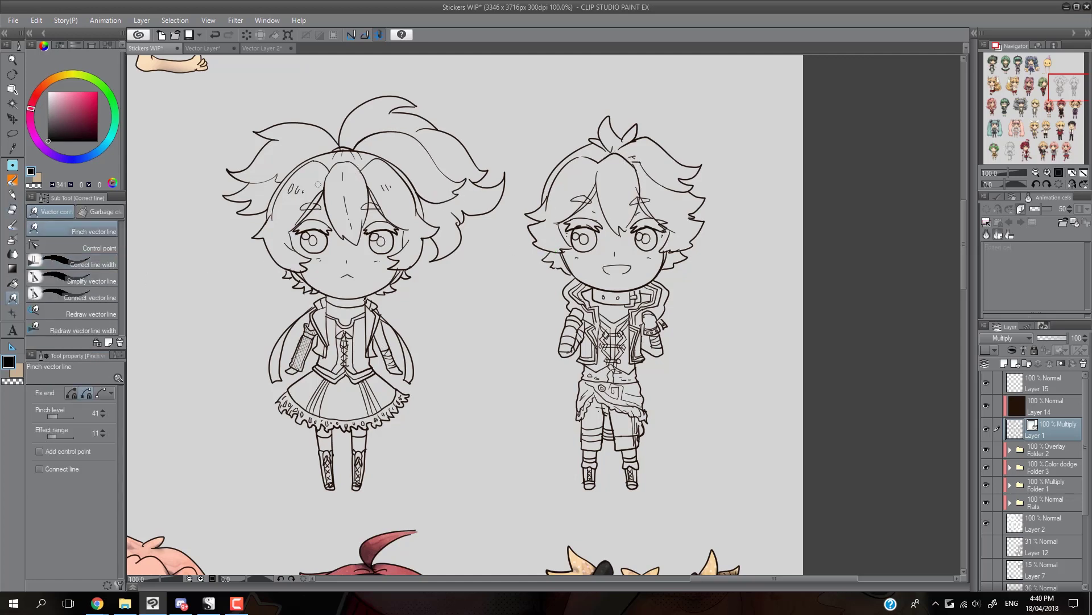
key("e")
key("p")
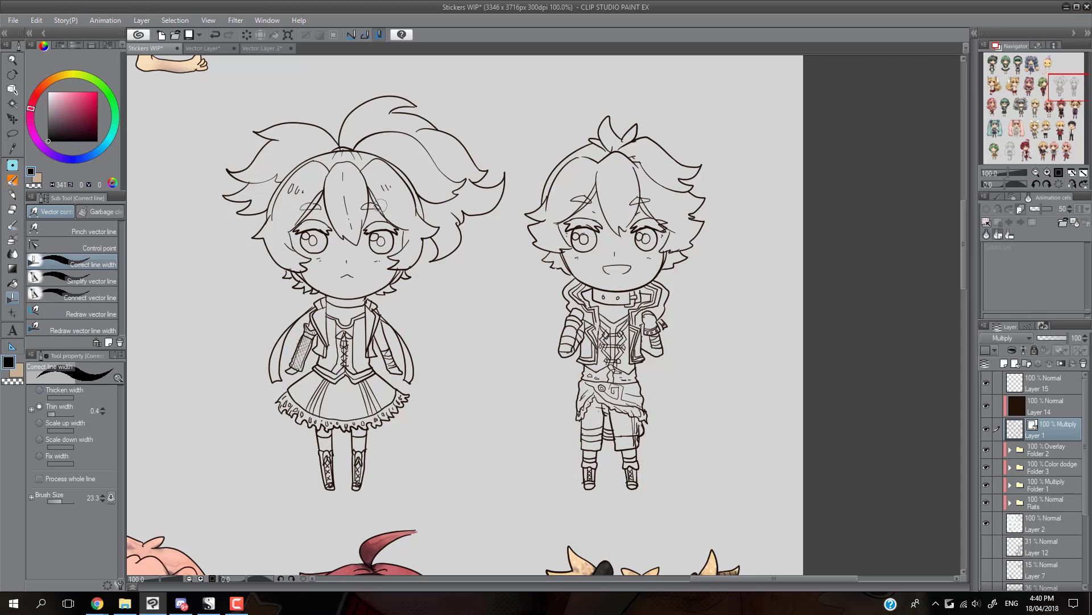
key("p")
left_click_drag(561, 182, 571, 190)
left_click_drag(644, 184, 651, 190)
Zoom in and alternate Pinch vector line and vector eraser on the left chibi's line ends and stray collar stroke.
key("e")
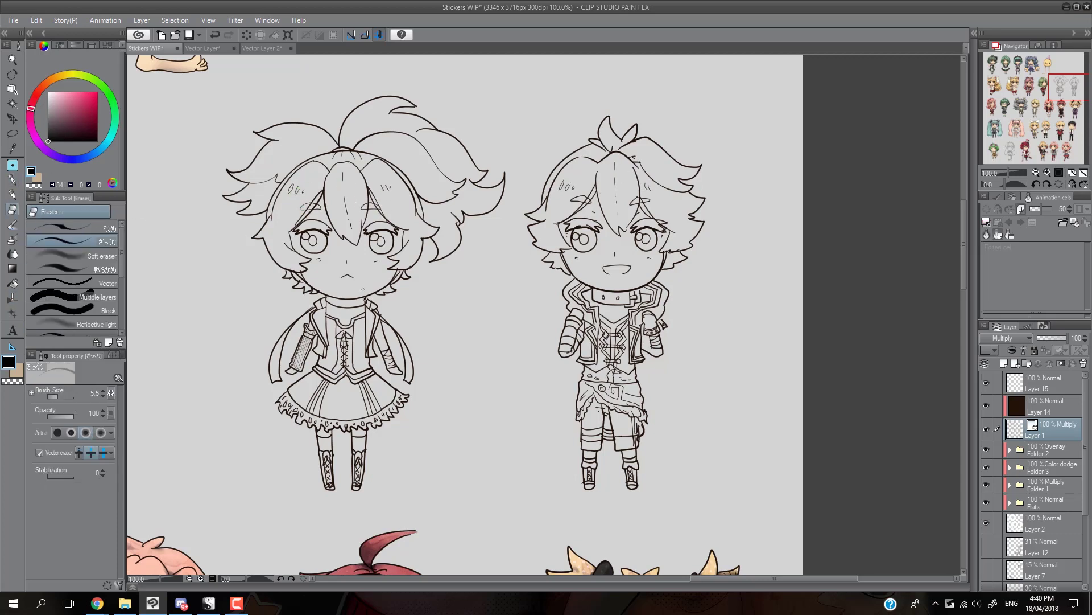
key("y")
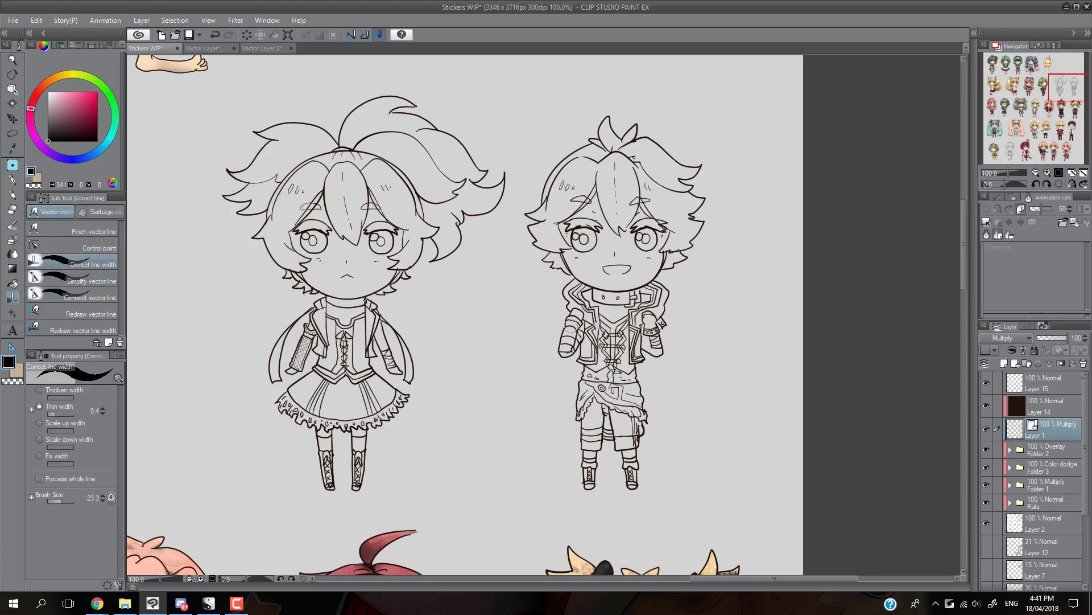
key("e")
scroll(343, 229, "up", 5)
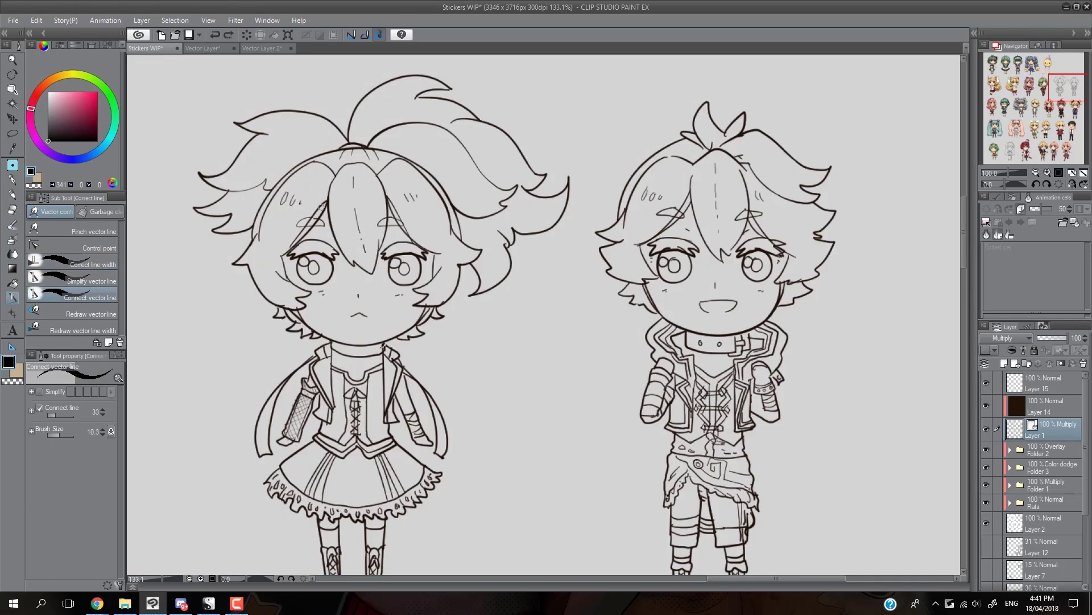
key("y")
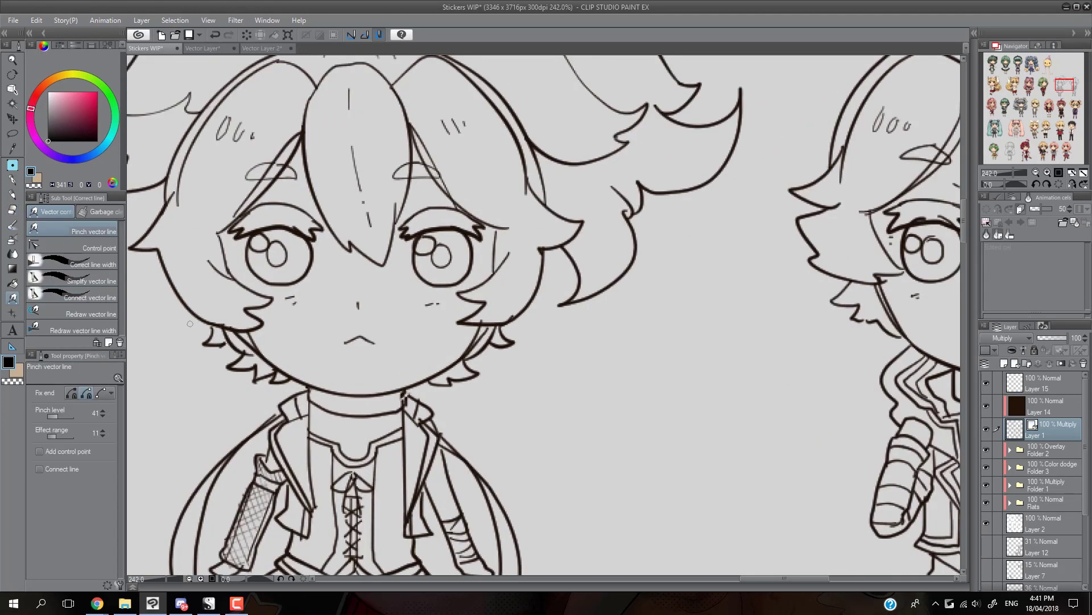
key("e")
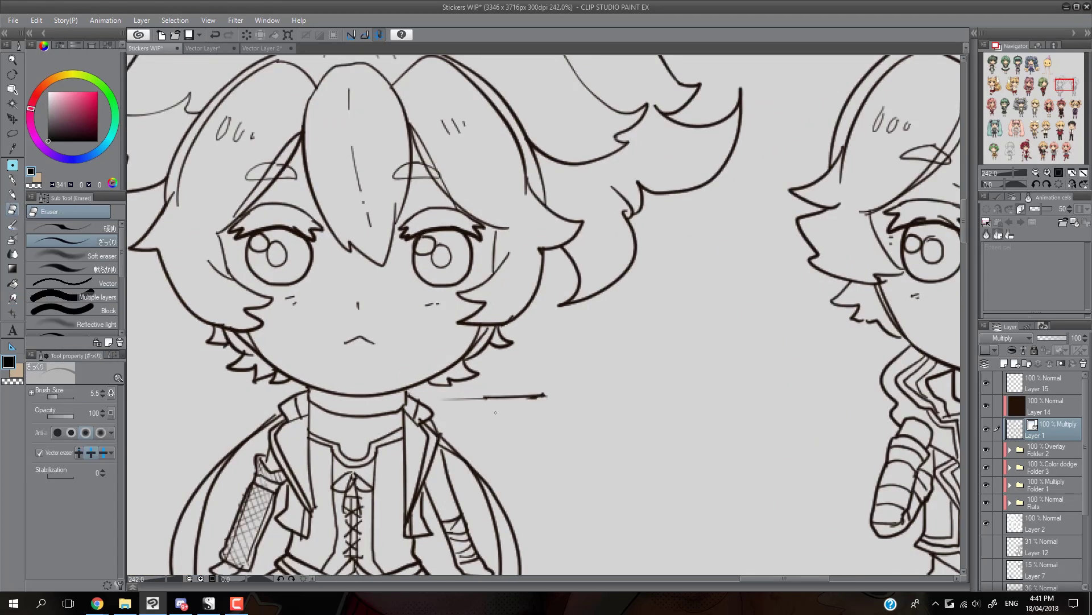
key("y")
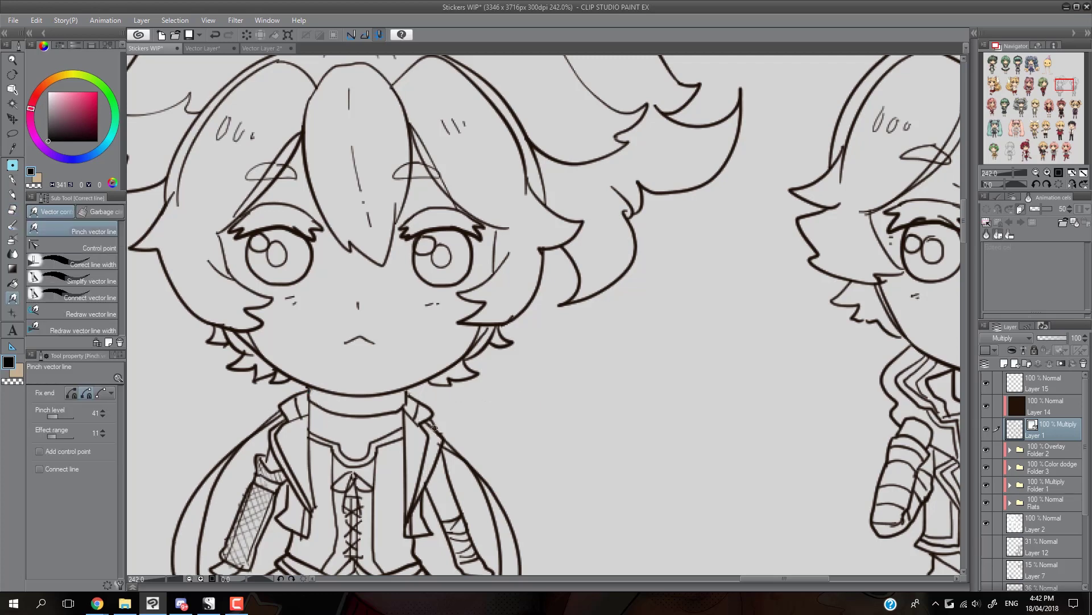
key("e")
key("ctrl+minus")
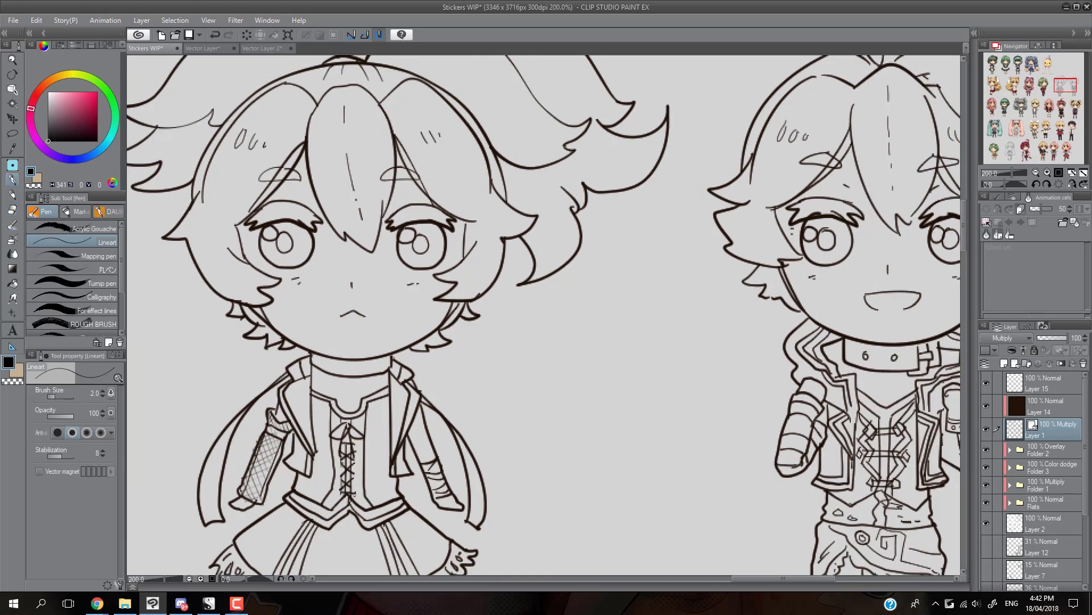
scroll(964, 305, "down", 5)
Lower the Pinch vector line level from 41 to 26.
key("y")
key("e")
key("y")
left_click_drag(53, 416, 50, 416)
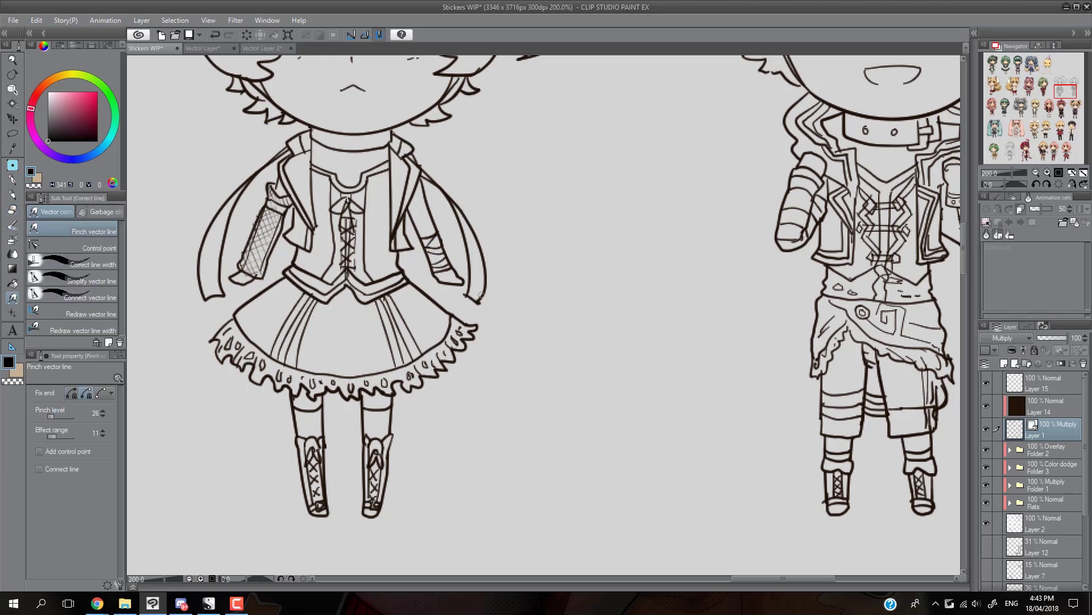
key("p")
scroll(847, 370, "left", 1)
key("e")
scroll(846, 369, "up", 4)
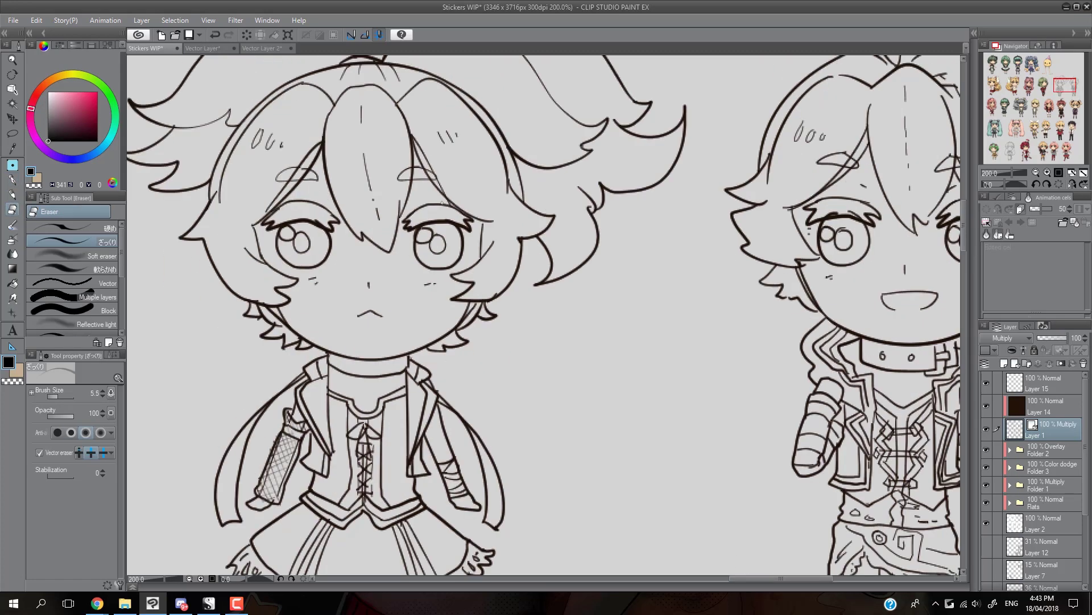
scroll(340, 399, "down", 2)
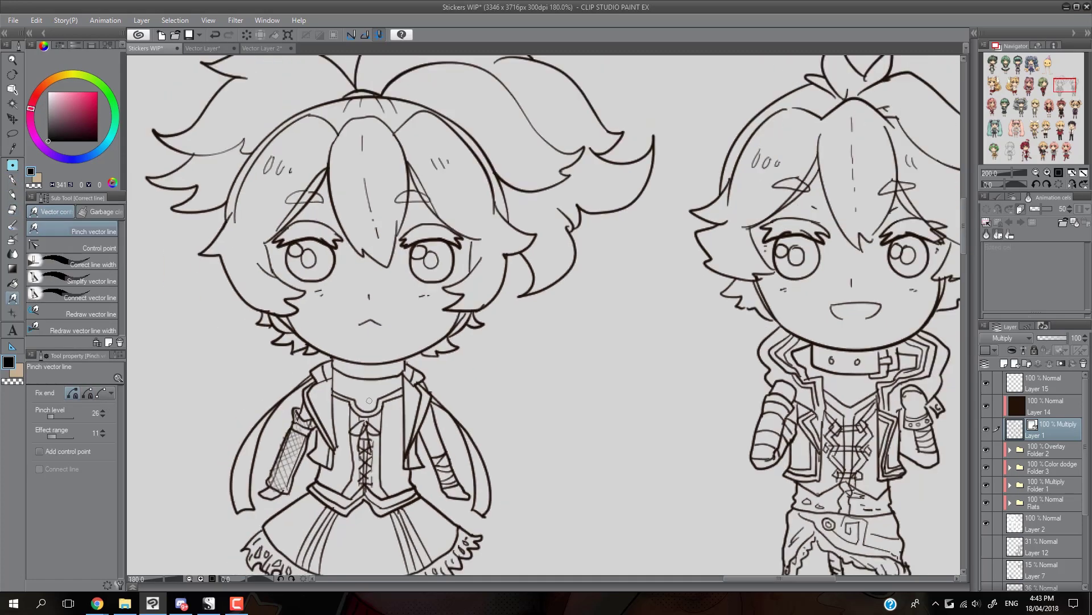
Pan to the right chibi and taper its line ends with Pinch vector line.
key("p")
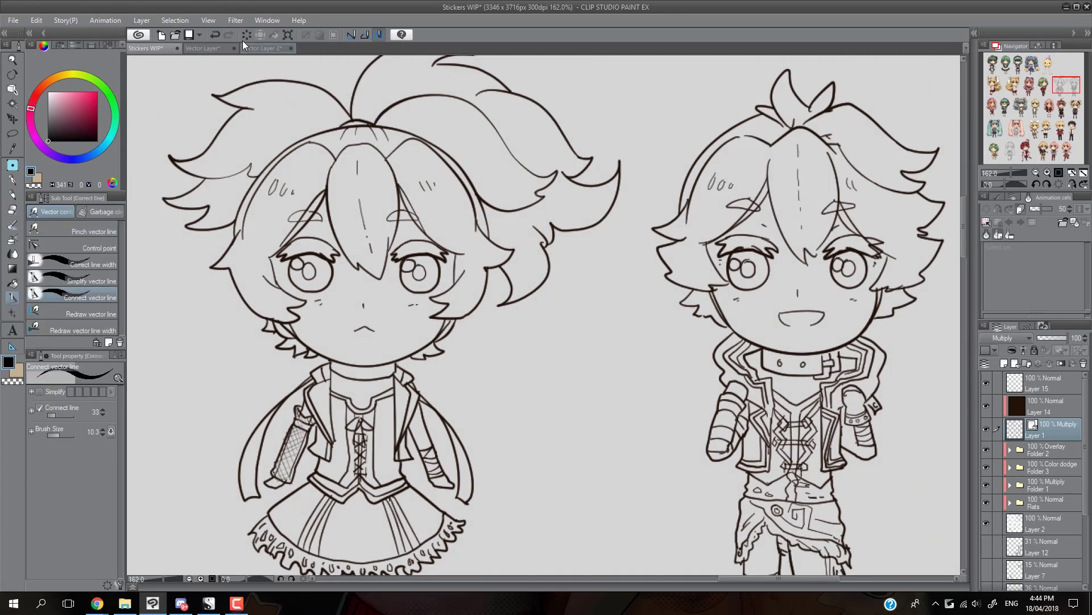
key("e")
scroll(543, 312, "right", 5)
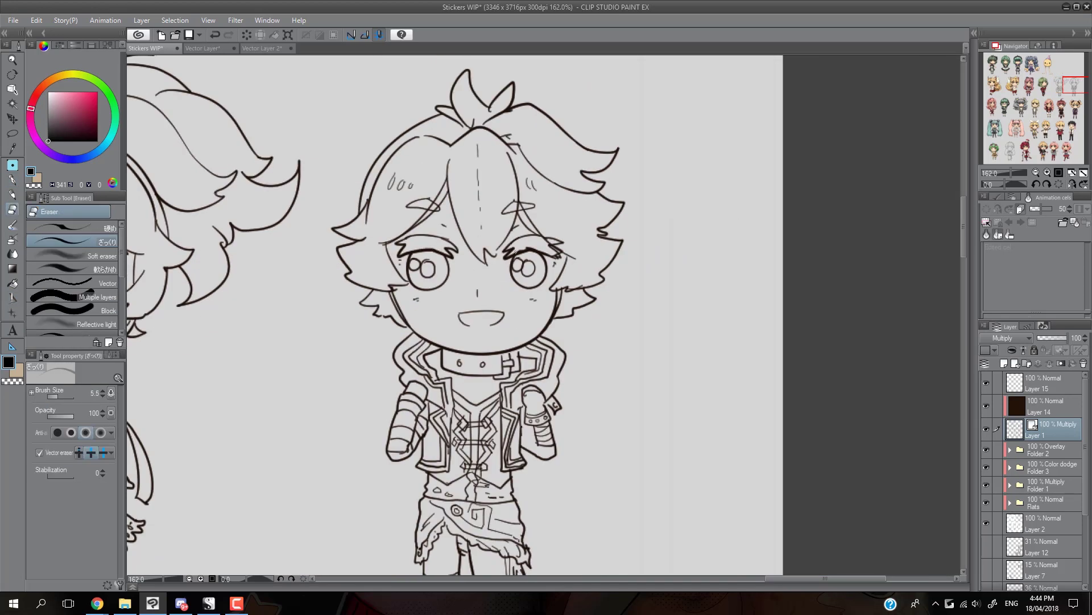
left_click(13, 297)
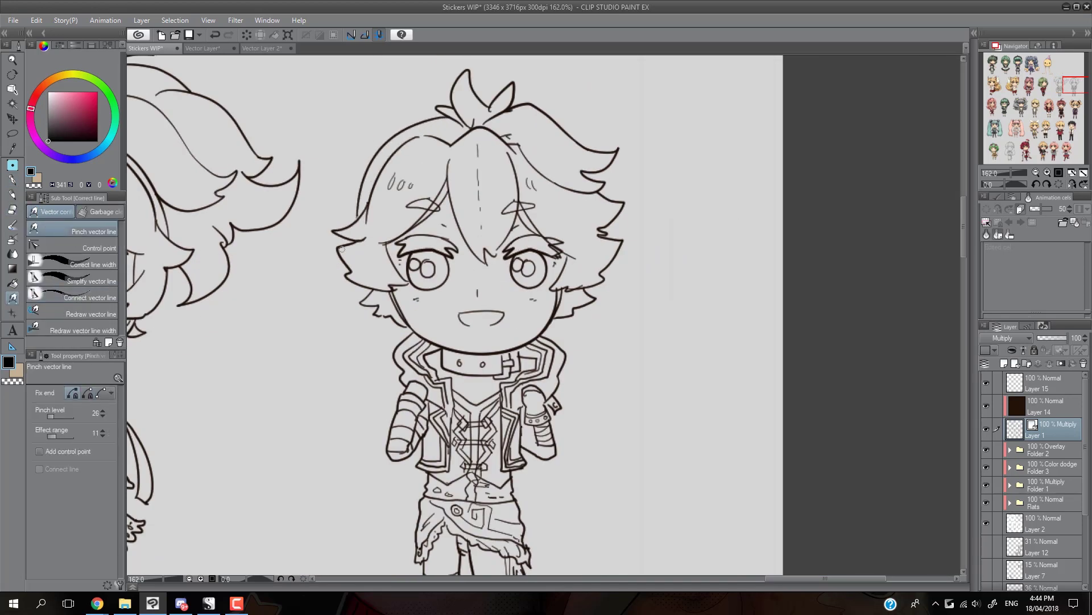
Erase a small overlapping mark near the right chibi's coat, undoing stray strokes.
key("p")
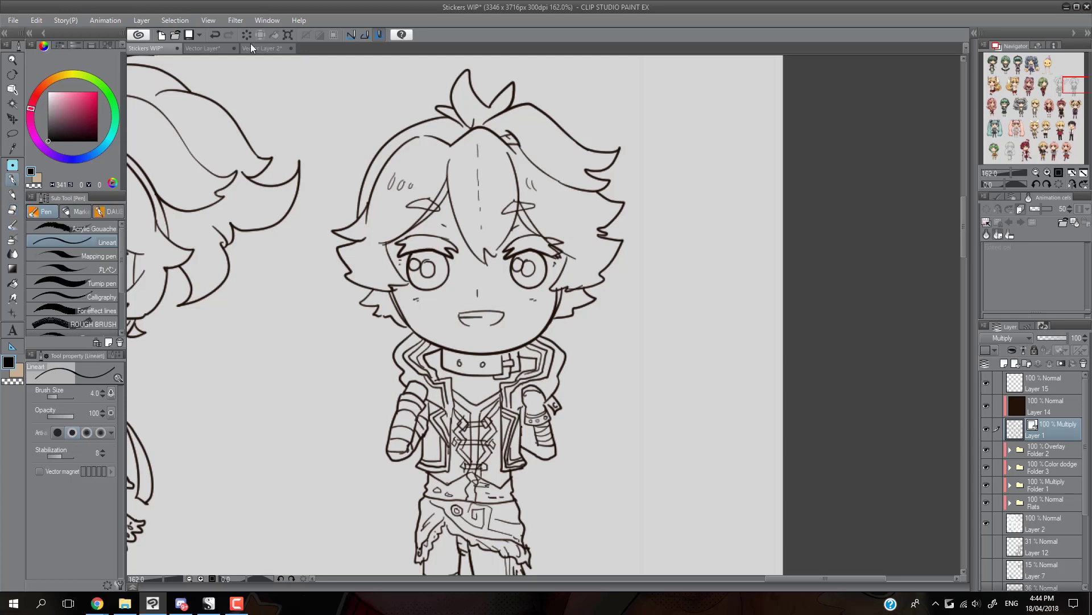
key("e")
key("p")
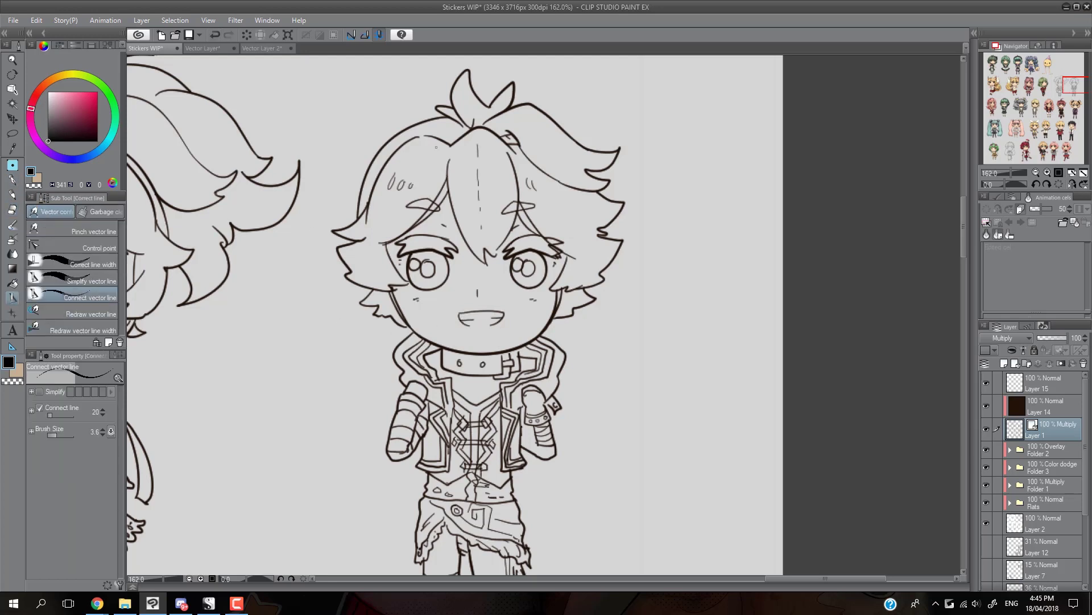
key("p")
key("p")
Move down to the legs and undo a brief stray mark there.
key("p")
key("e")
key("ctrl+z")
mouse_move(472, 439)
left_mouse_down()
mouse_move(465, 479)
mouse_move(510, 485)
mouse_move(424, 473)
mouse_move(455, 471)
left_mouse_up()
key("p")
key("ctrl+z")
scroll(239, 318, "down", 3)
key("e")
key("p")
key("e")
key("p")
key("ctrl+z")
key("e")
key("p")
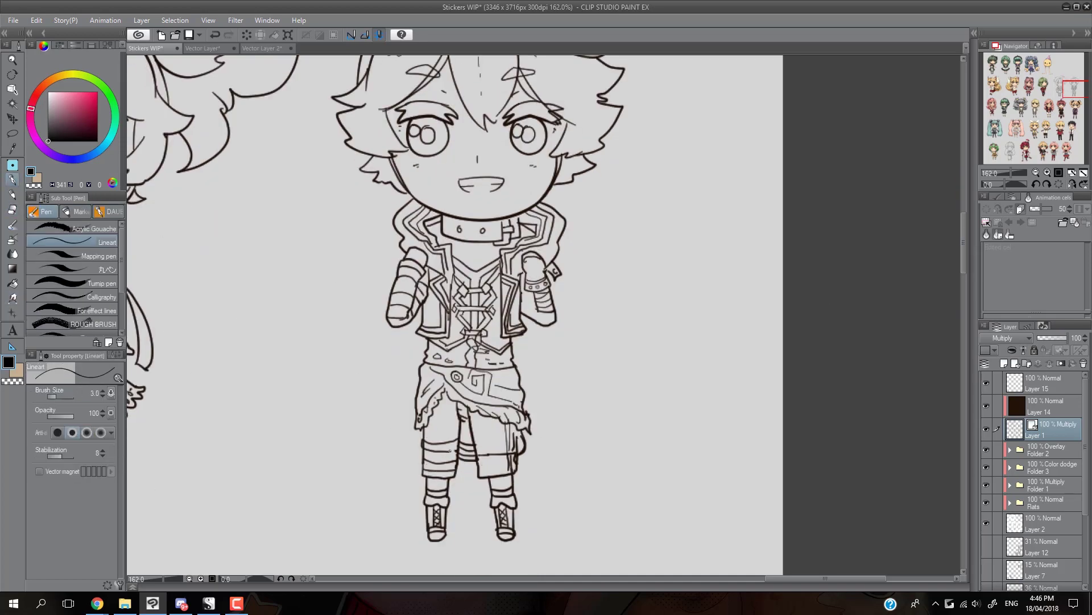
Erase the messy overlapping lines near the right chibi's legs.
key("y")
key("e")
key("y")
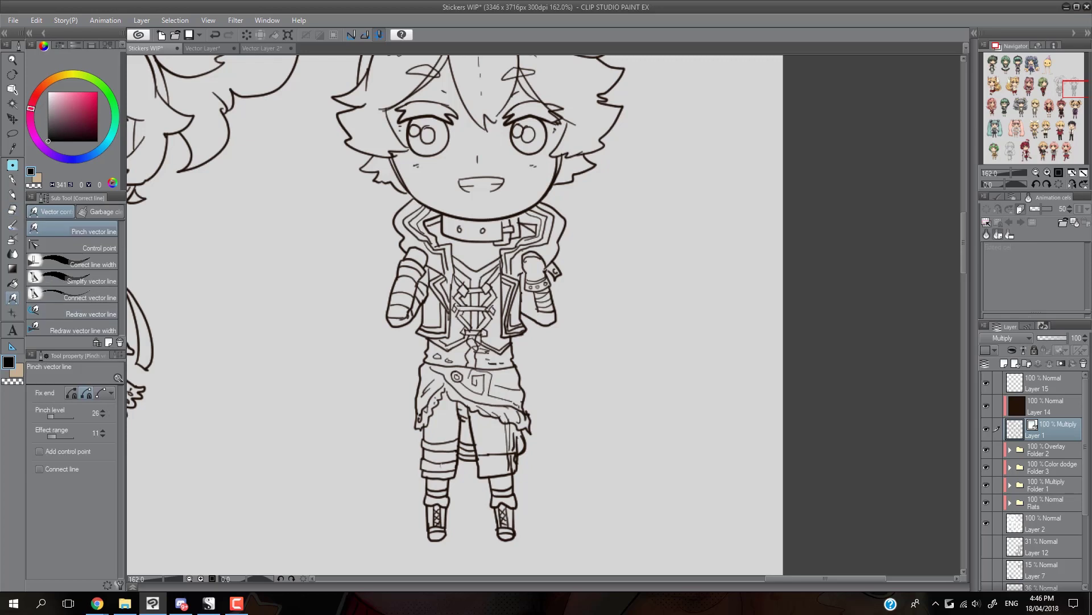
key("e")
key("p")
mouse_move(511, 424)
left_mouse_down()
mouse_move(503, 462)
mouse_move(515, 452)
left_mouse_up()
Thin the strokes on the right chibi's shorts with line width correction.
key("e")
key("p")
key("y")
key("p")
key("y")
scroll(502, 383, "down", 3)
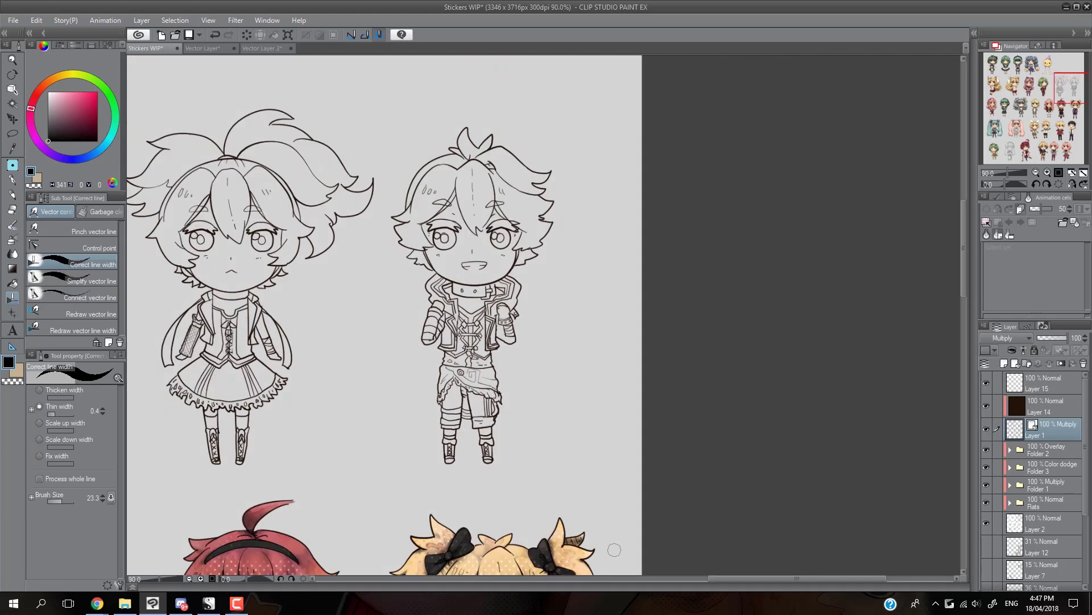